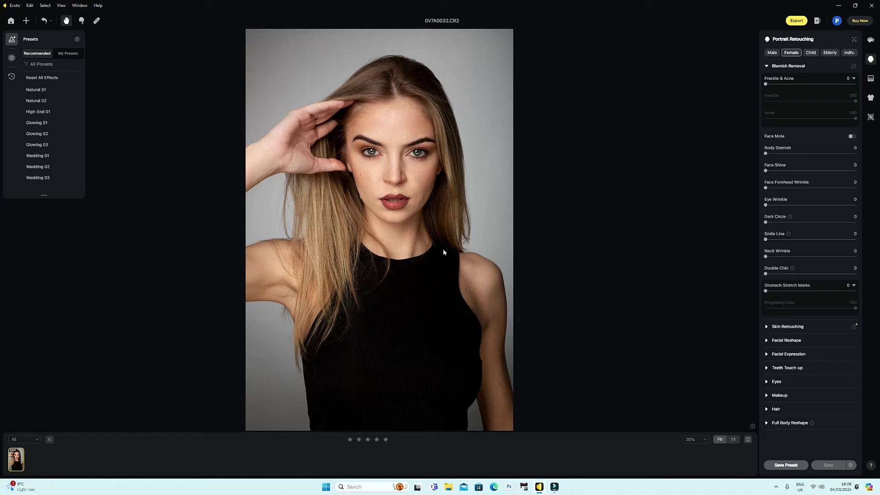
Apply the Natural 01 preset to the portrait.
scroll(411, 185, up, 10)
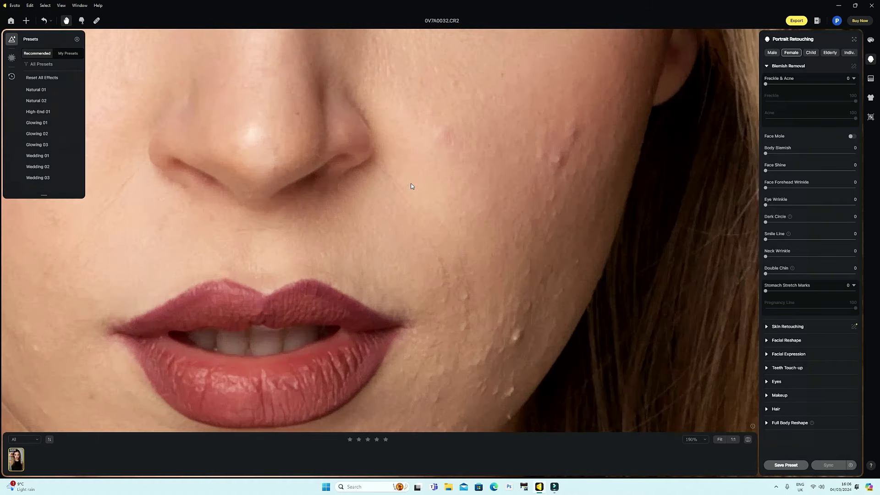
mouse_move(430, 184)
mouse_down()
mouse_move(473, 282)
mouse_move(477, 264)
mouse_move(477, 297)
mouse_move(515, 299)
mouse_up()
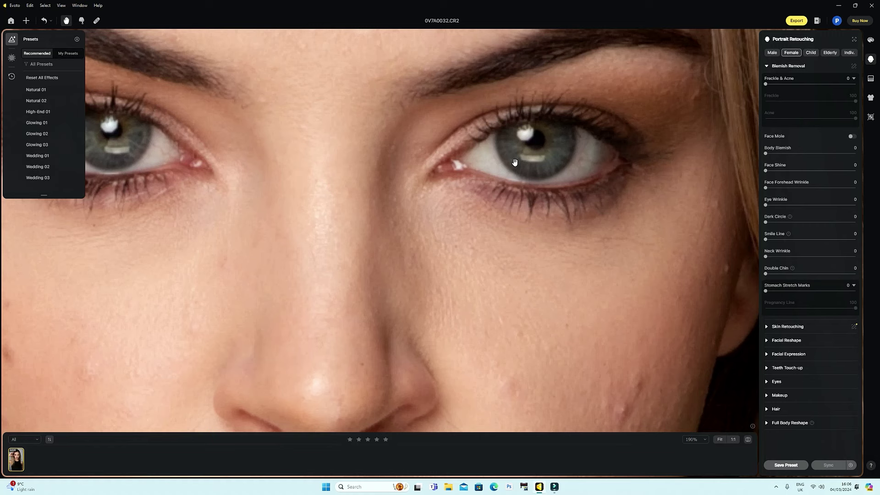
key(ctrl+0)
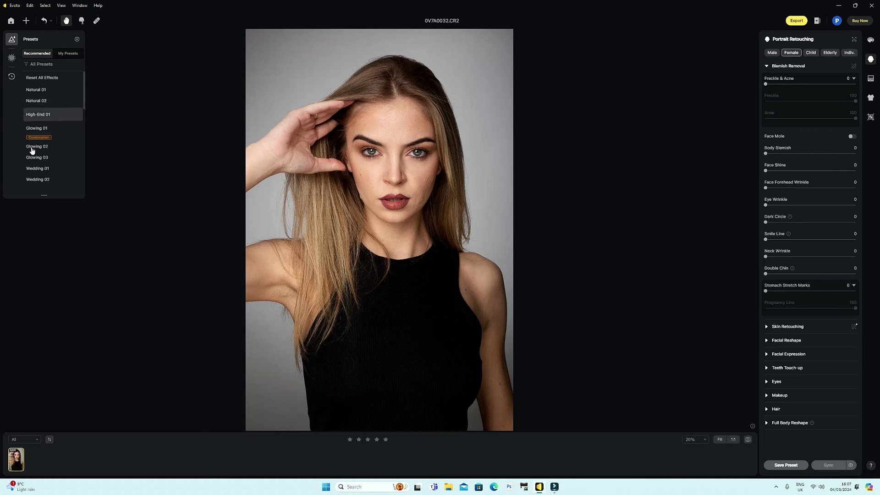
click(38, 95)
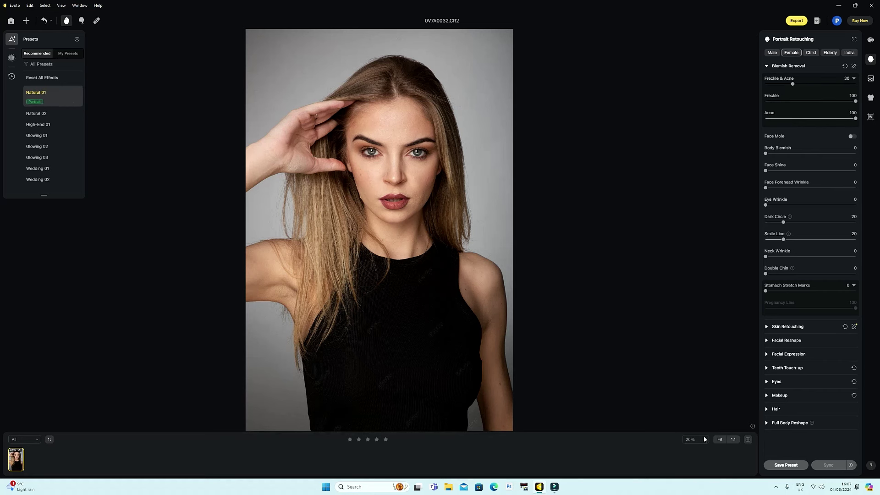
Inspect the skin around the face up close and compare the Natural 01 retouch with the original.
scroll(415, 247, up, 2)
scroll(414, 246, up, 4)
drag(391, 214, 403, 350)
drag(393, 286, 396, 332)
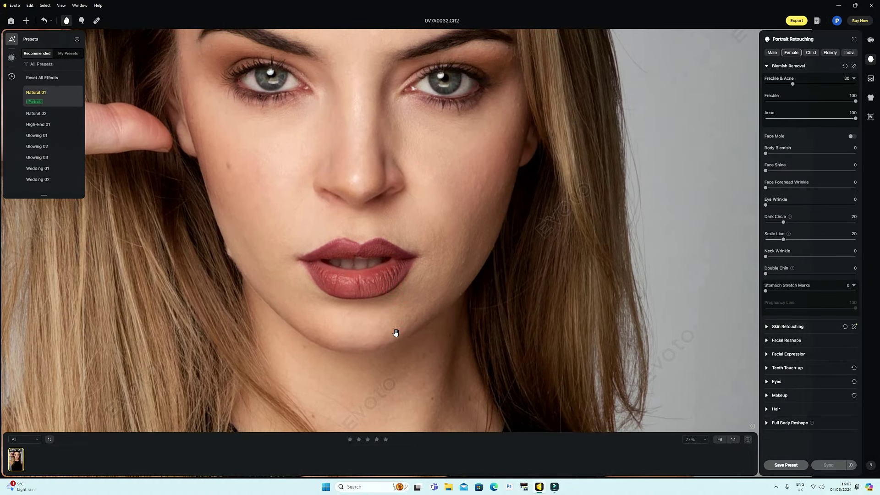
click(749, 440)
click(749, 440)
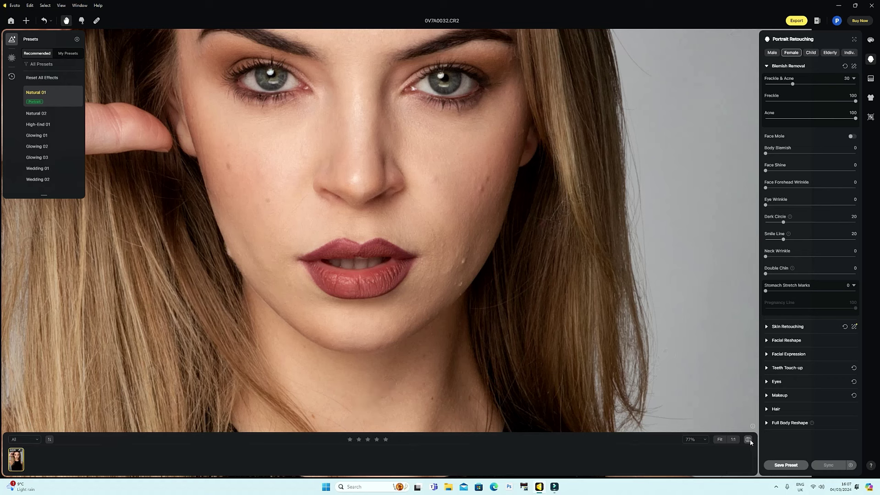
click(748, 440)
click(749, 440)
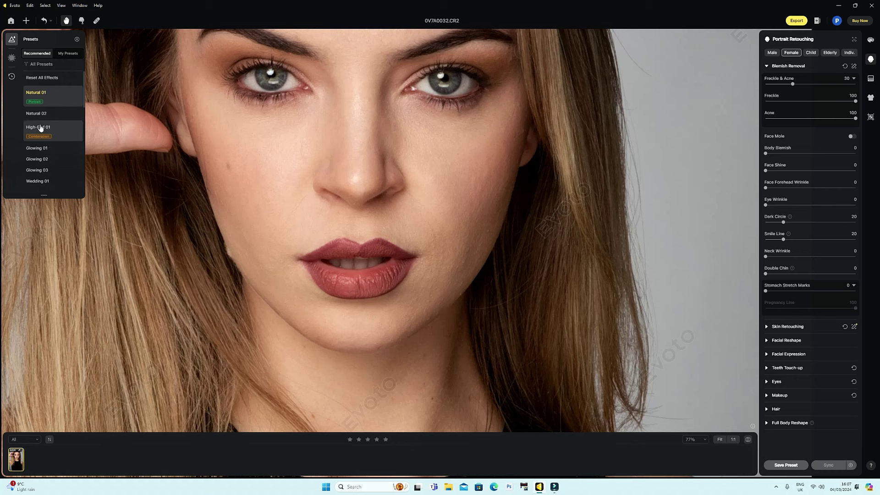
Apply the High-End 01 preset to the portrait and compare the result with the original.
click(39, 128)
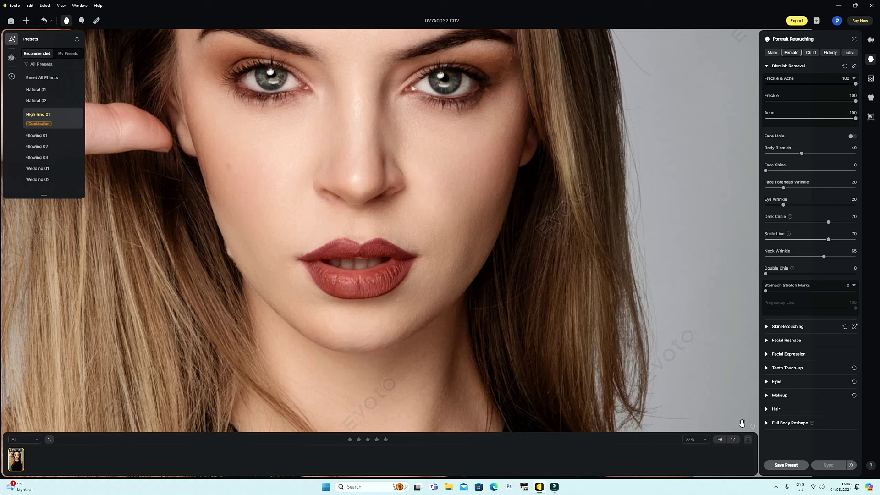
drag(750, 441, 748, 441)
key(ctrl+0)
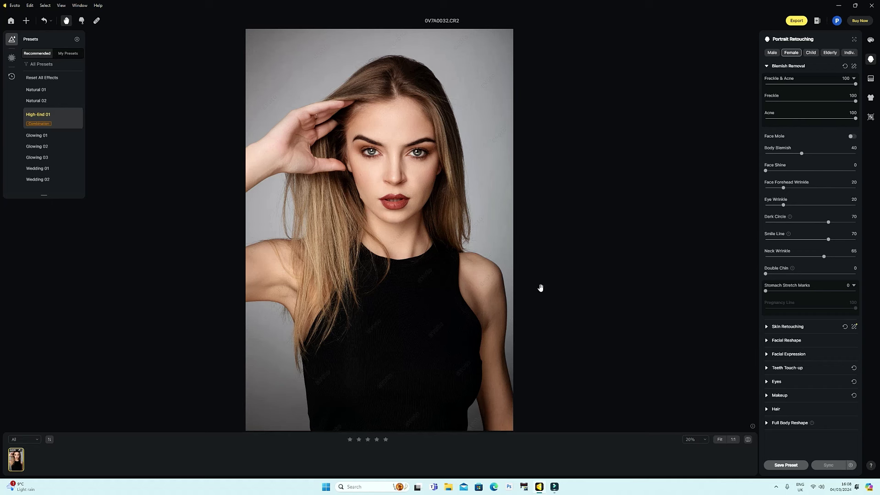
drag(747, 440, 747, 441)
Lower the blemish removal's Acne value to 0 and its Freckle value to 35, checking the skin up close.
drag(855, 120, 733, 122)
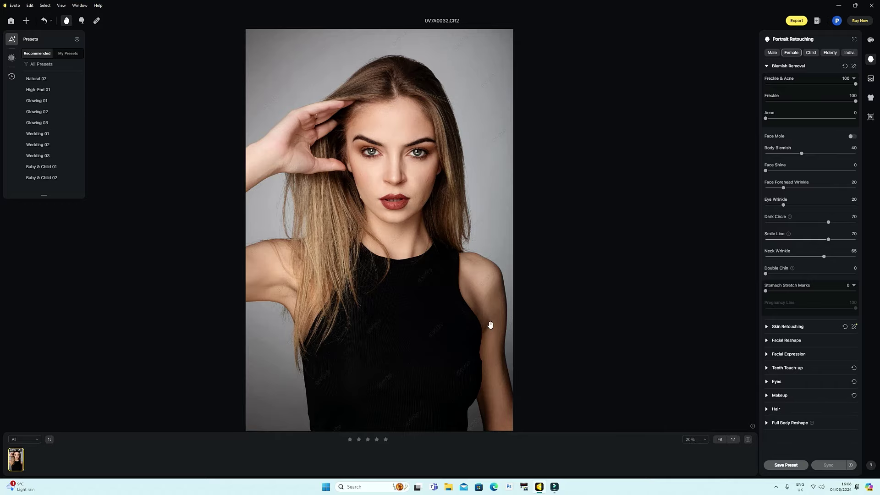
click(396, 229)
scroll(397, 229, down, 2)
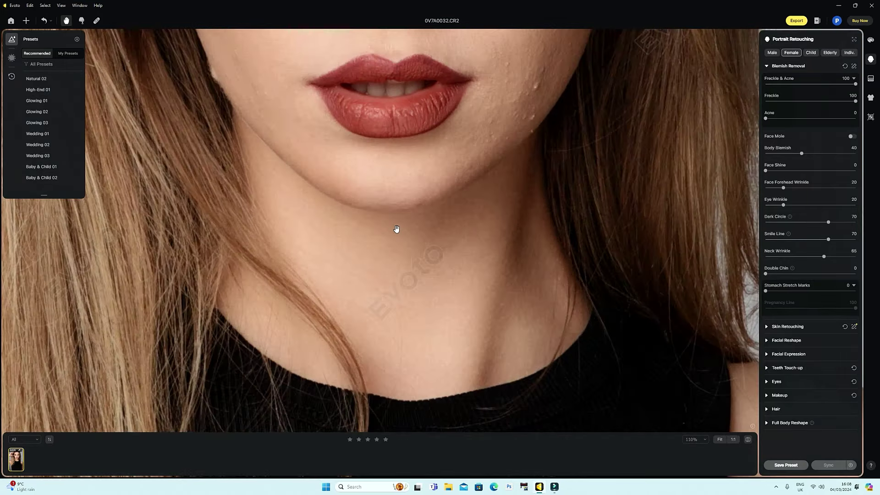
scroll(415, 156, up, 4)
drag(458, 270, 456, 290)
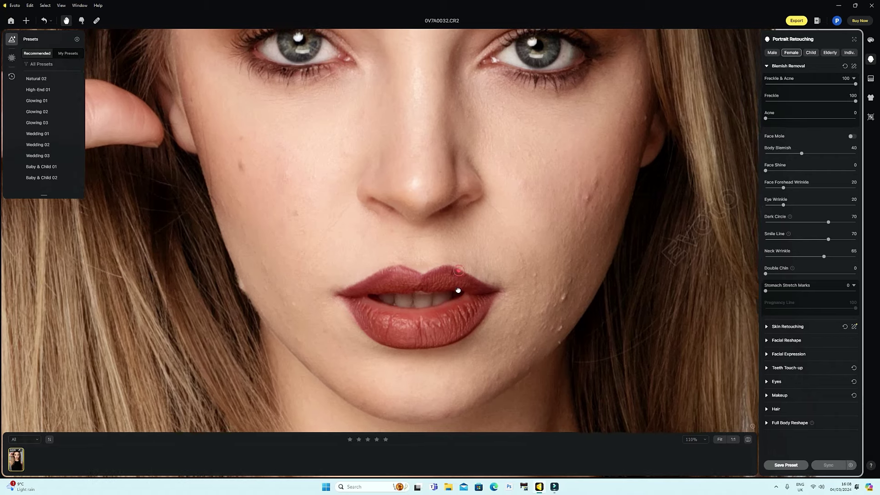
drag(855, 102, 797, 106)
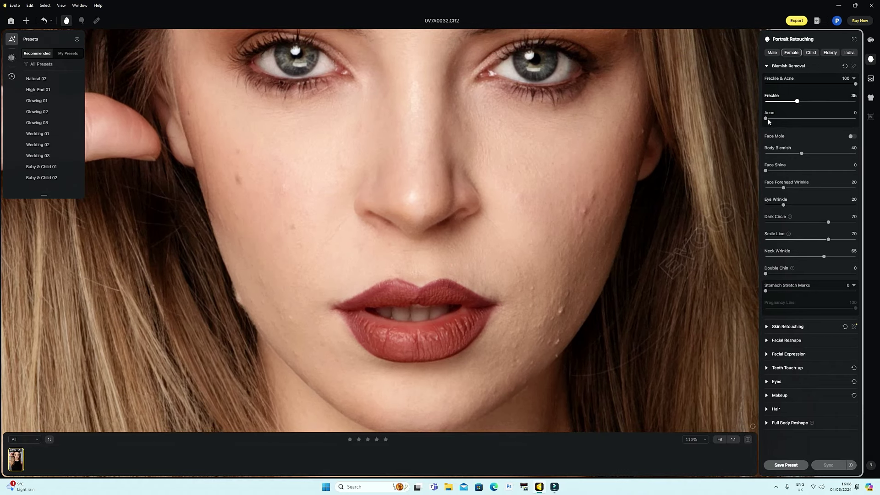
Set the blemish removal's Acne and Freckle values back to 100.
double_click(765, 118)
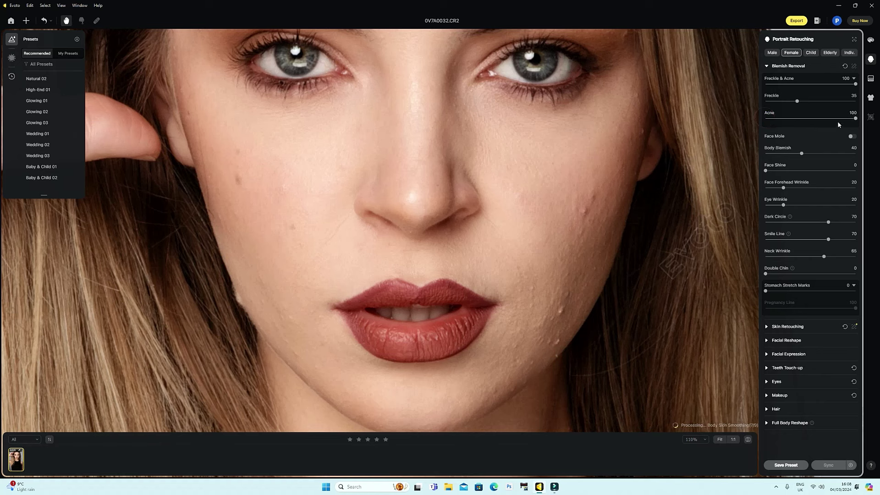
drag(797, 100, 856, 101)
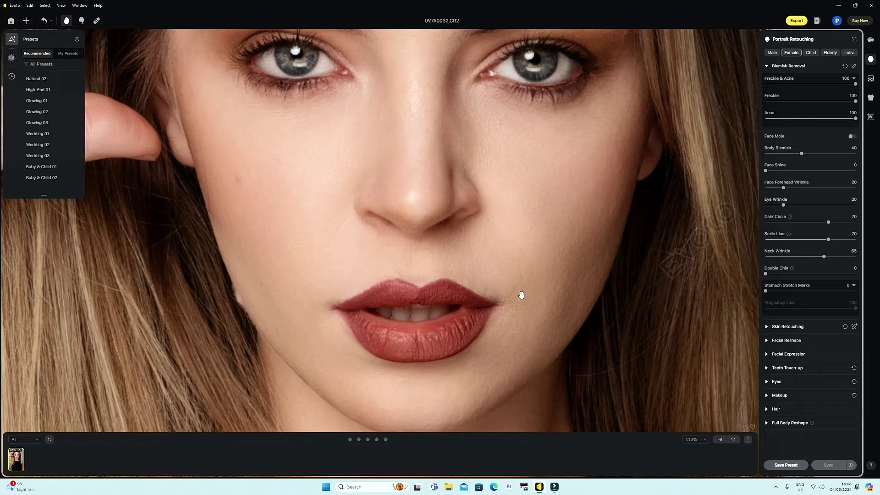
scroll(553, 282, down, 2)
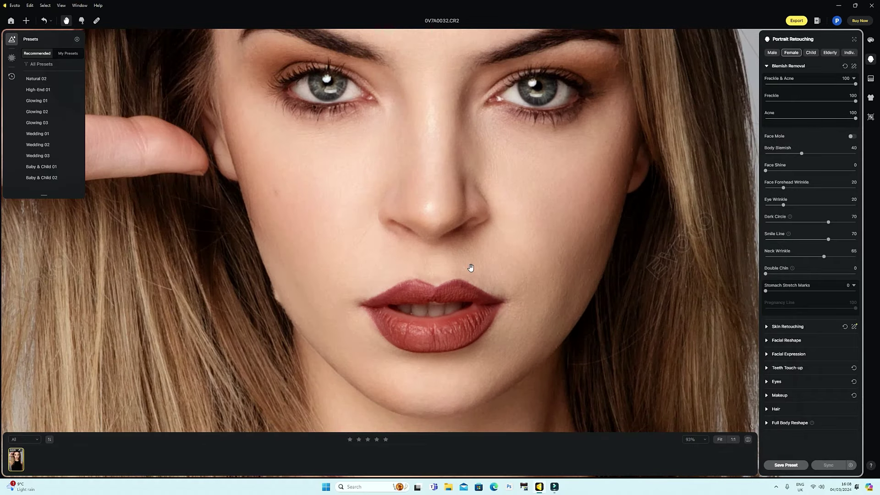
Try the General catchlights 01 to 06 on the eyes and set the catchlight back to None.
drag(493, 238, 463, 323)
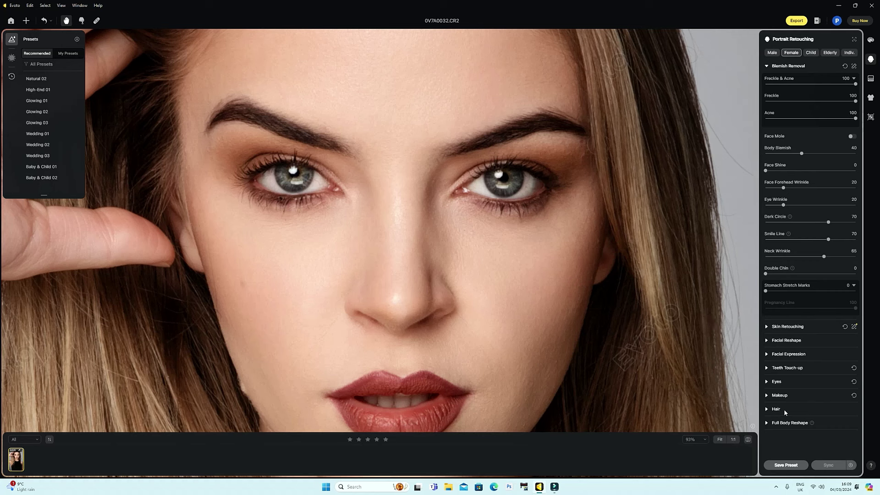
click(766, 382)
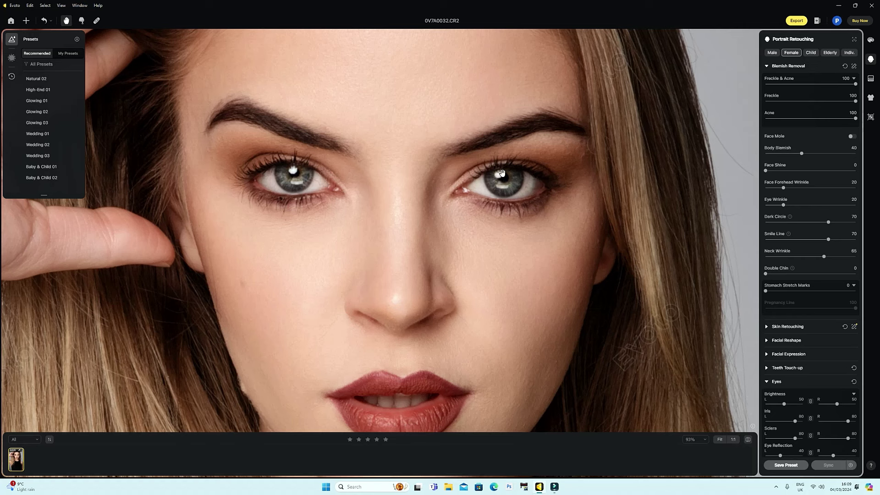
scroll(787, 346, down, 1)
scroll(788, 350, down, 2)
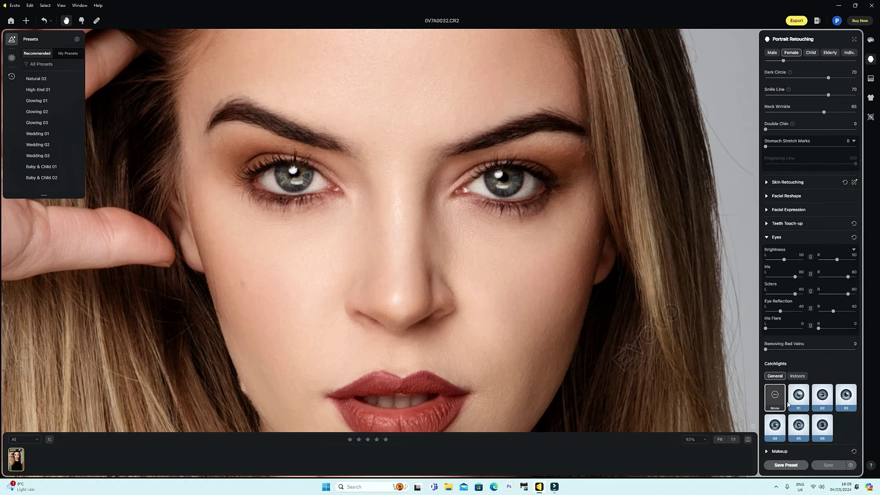
click(800, 396)
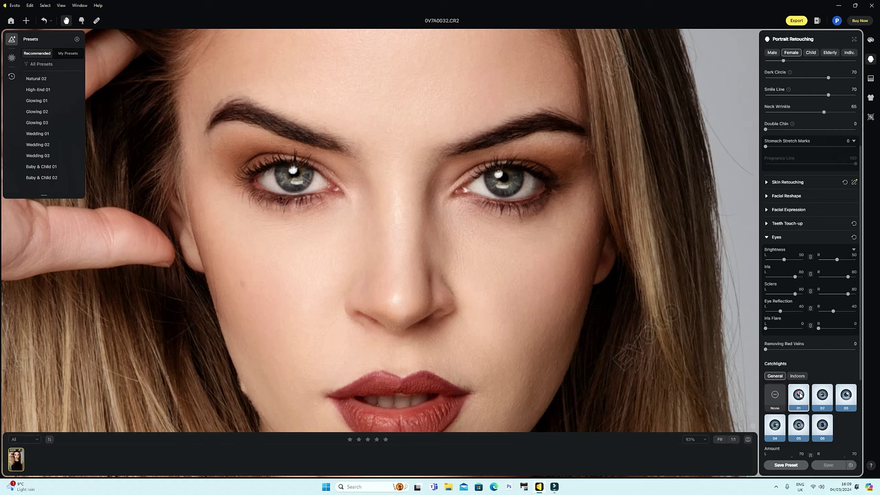
click(824, 396)
click(850, 398)
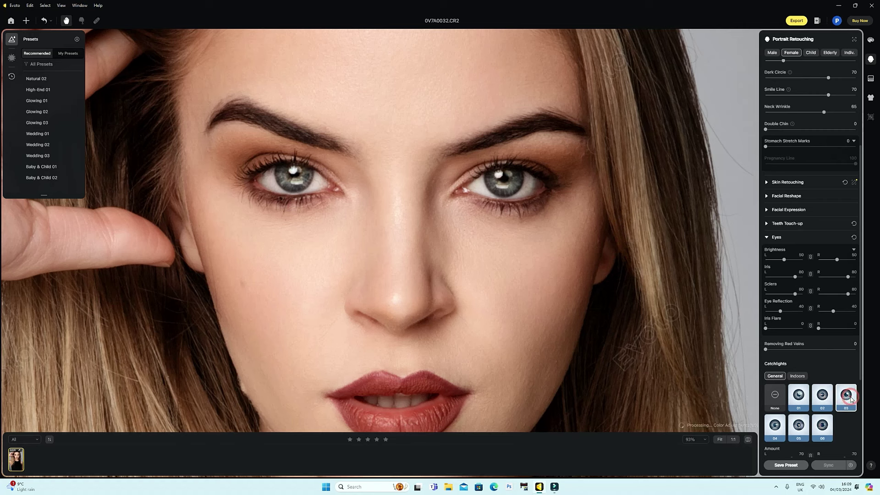
click(774, 428)
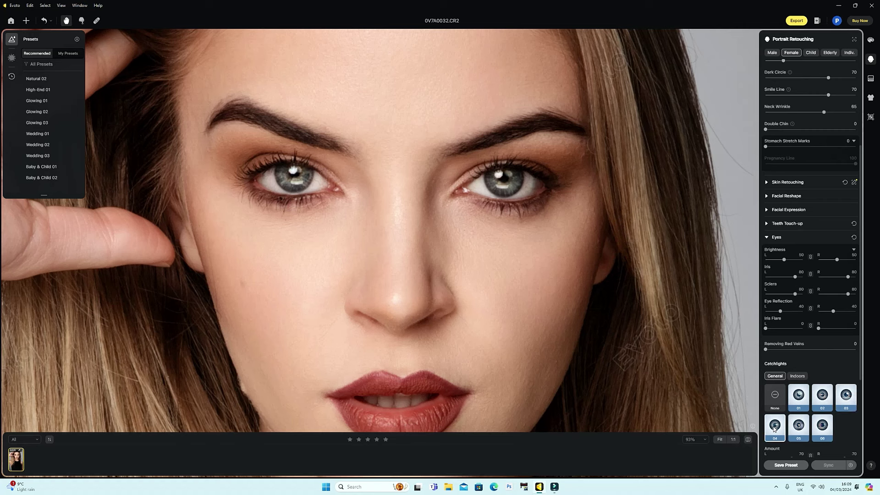
click(801, 428)
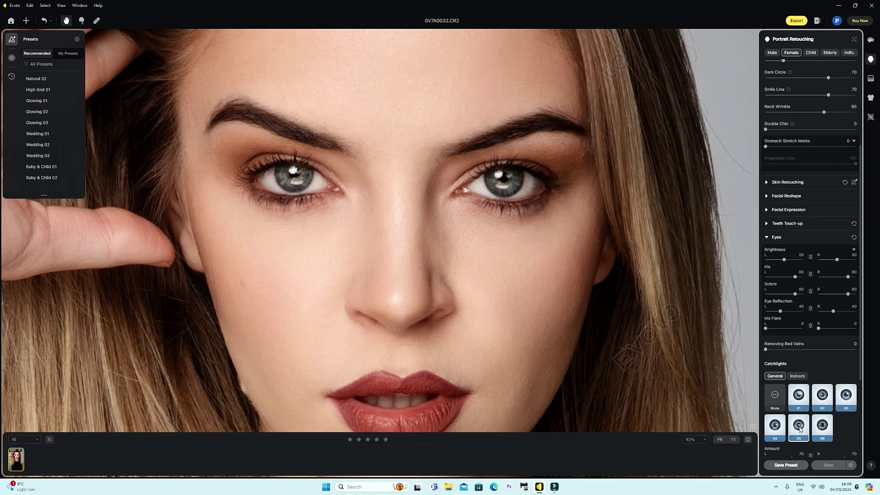
click(824, 427)
click(772, 399)
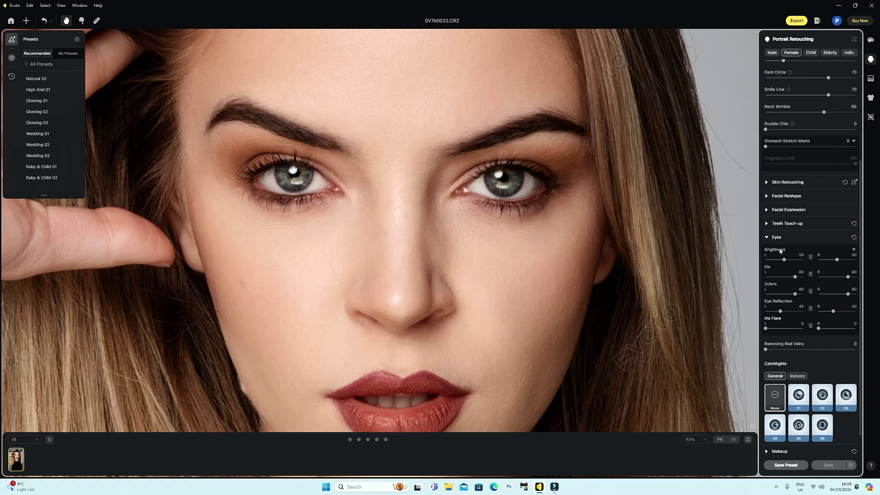
Try other skin colour swatches in Skin Retouching and apply the cream swatch with an amount of 60.
click(769, 183)
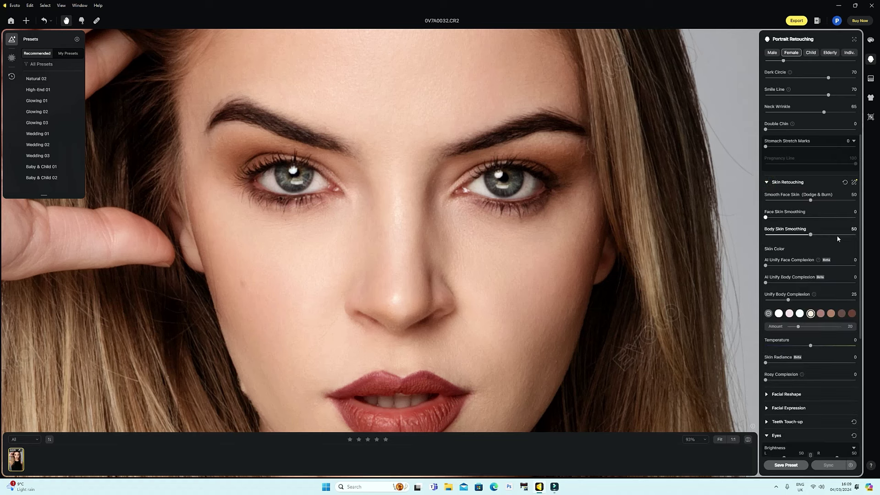
click(821, 313)
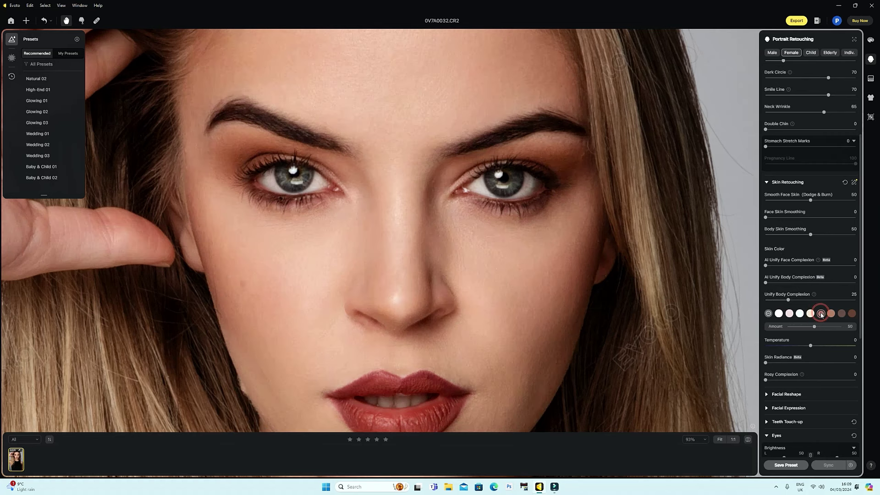
click(800, 314)
click(810, 314)
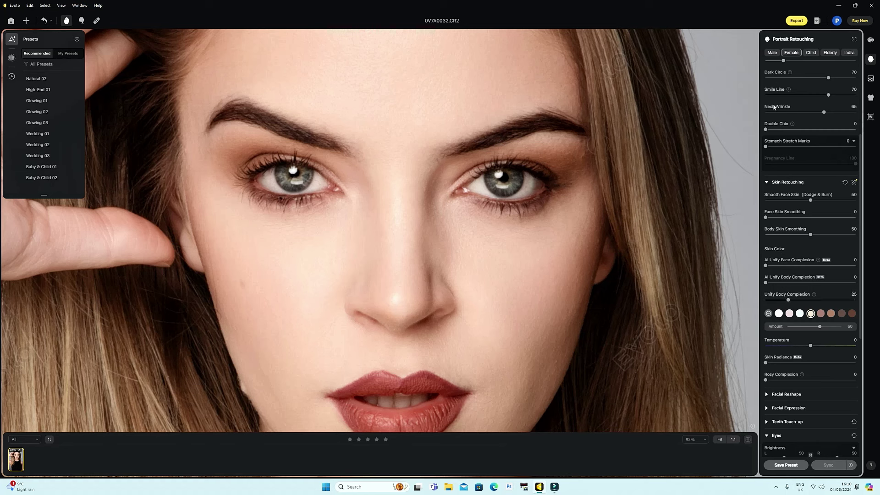
Set Smooth Face Skin (Dodge & Burn) to 51 and compare the retouched face with the original.
mouse_move(819, 260)
scroll(812, 171, up, 3)
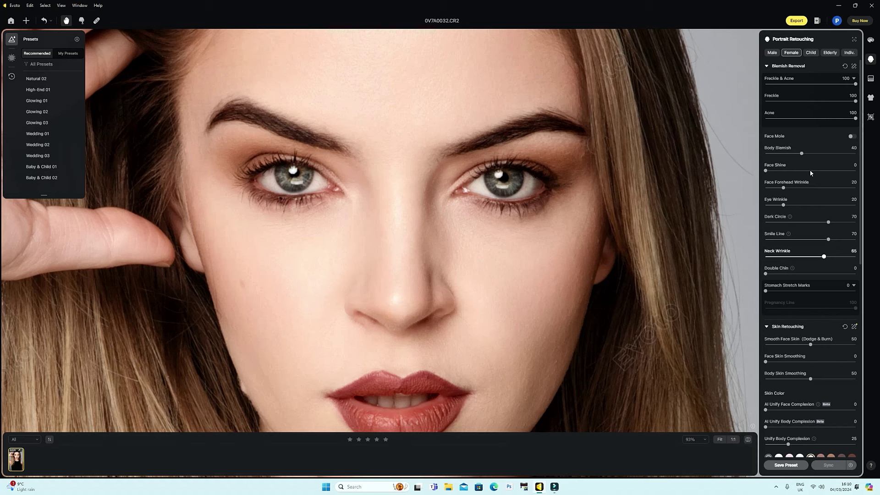
click(767, 67)
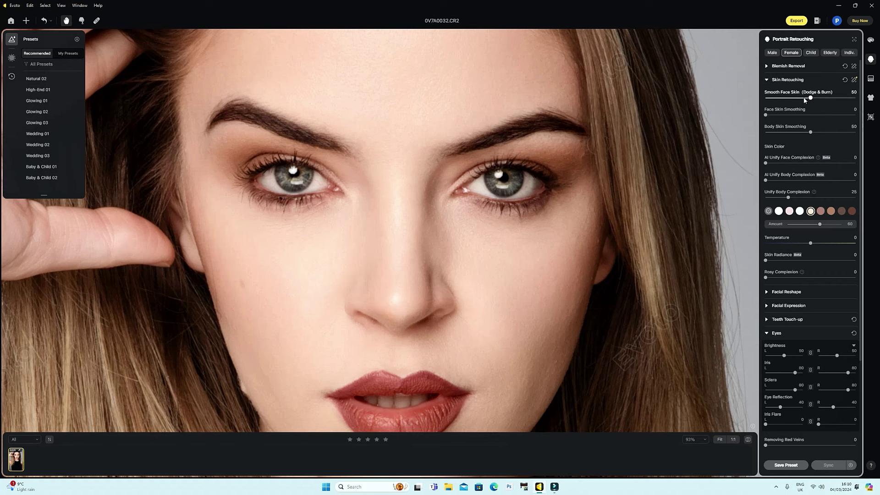
mouse_move(814, 99)
mouse_down()
mouse_move(848, 99)
mouse_move(767, 109)
mouse_move(811, 109)
mouse_up()
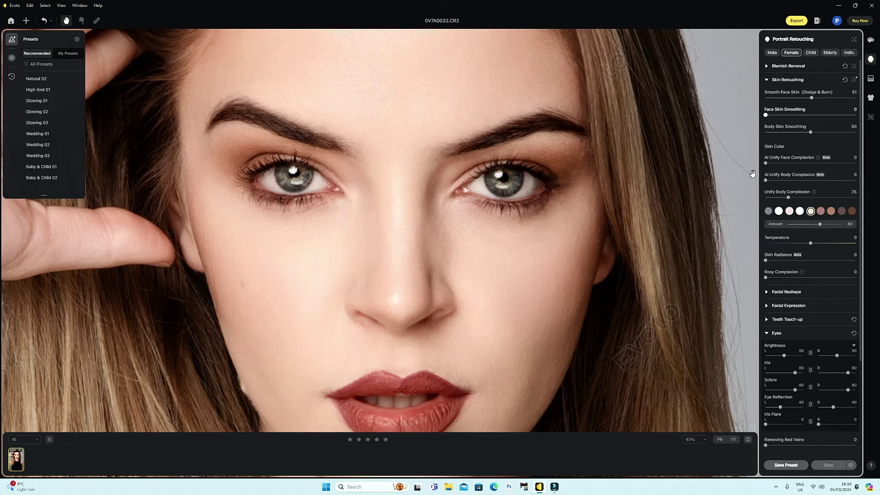
click(748, 440)
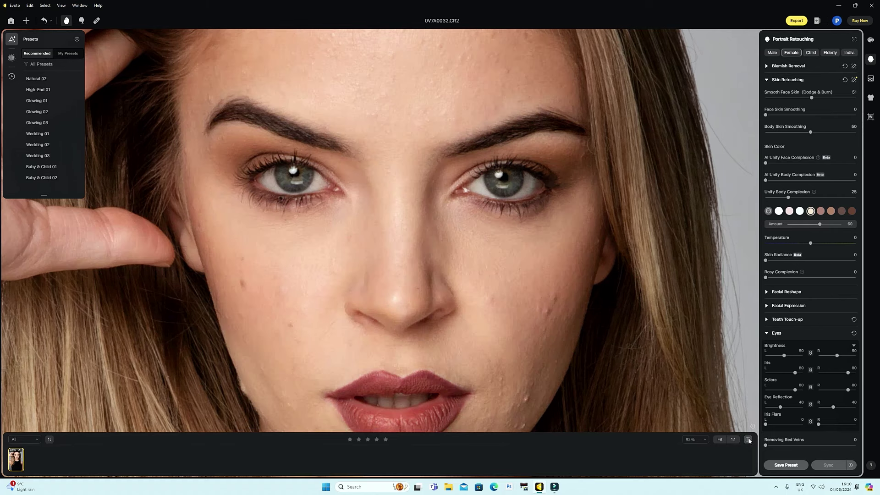
click(749, 439)
click(749, 440)
click(749, 440)
click(749, 440)
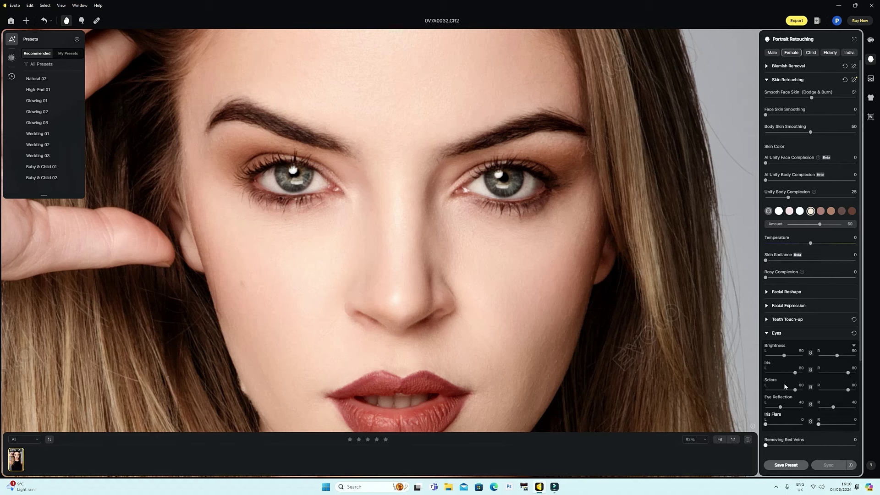
Set Removing Red Veins to 49 in the eye adjustments.
scroll(792, 388, down, 1)
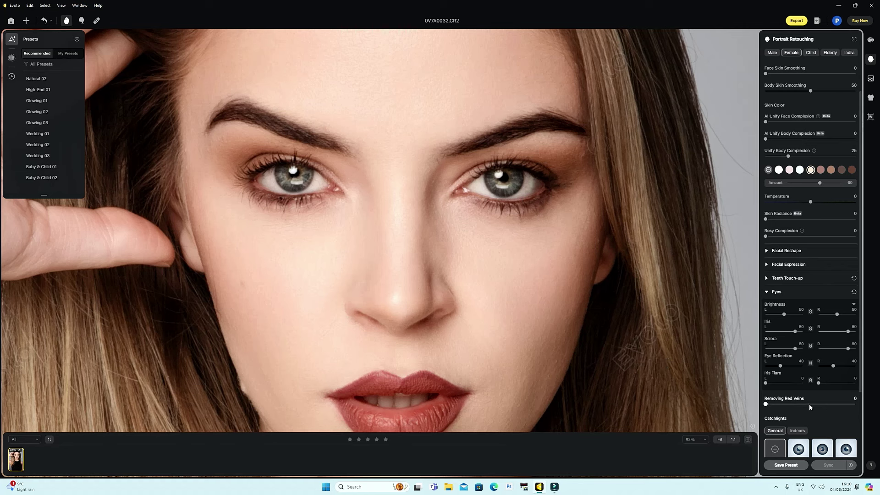
click(797, 404)
drag(806, 408, 813, 410)
click(851, 404)
click(807, 405)
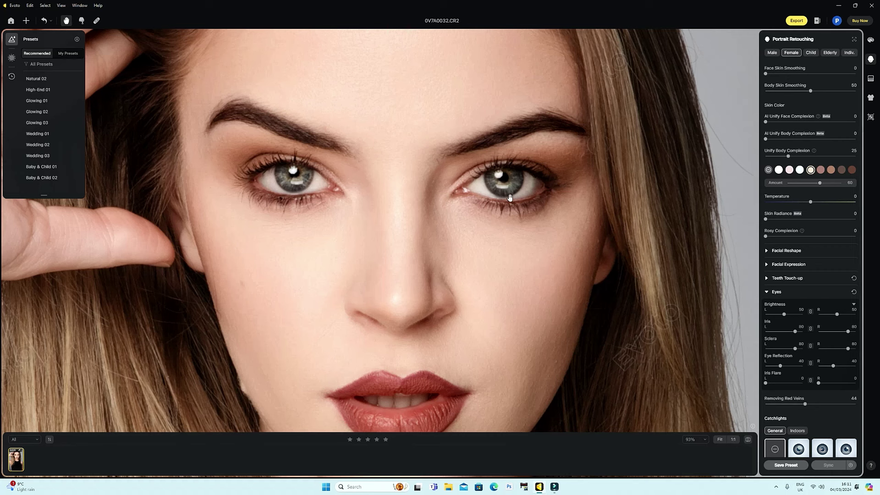
click(812, 407)
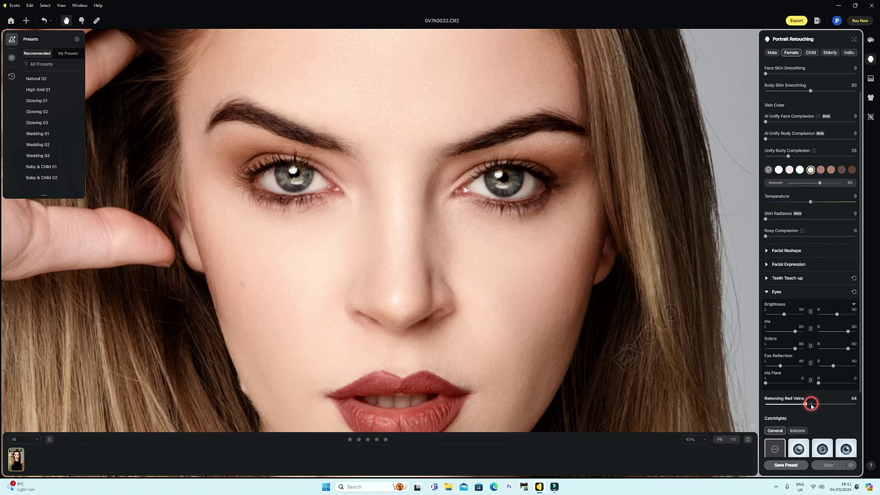
click(811, 404)
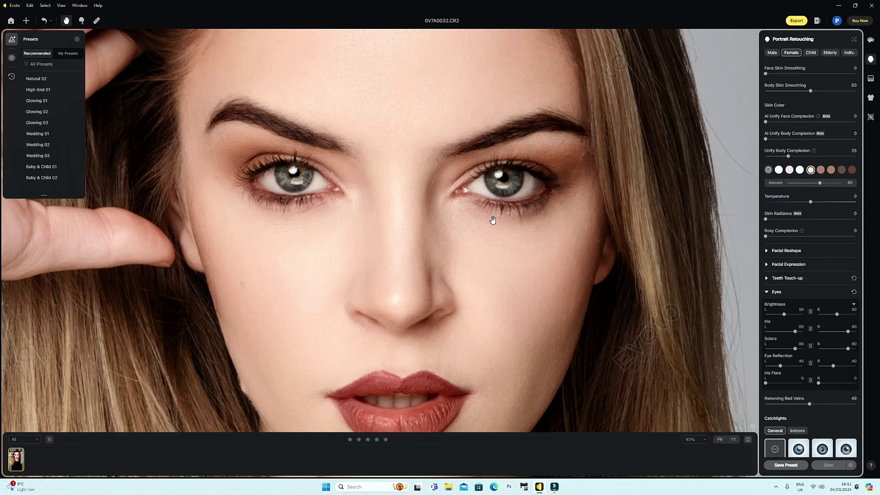
Try a Gentle Smile of 53 on the facial expression and reset it to 0.
key(ctrl+0)
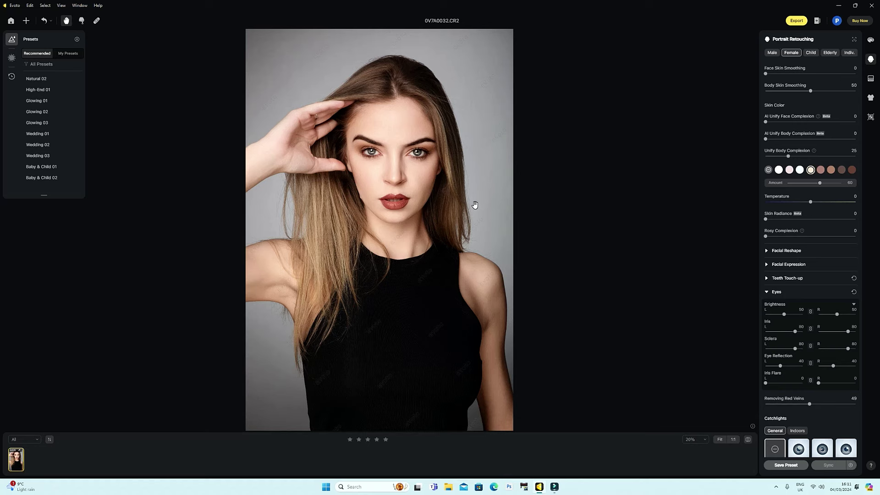
scroll(476, 202, up, 5)
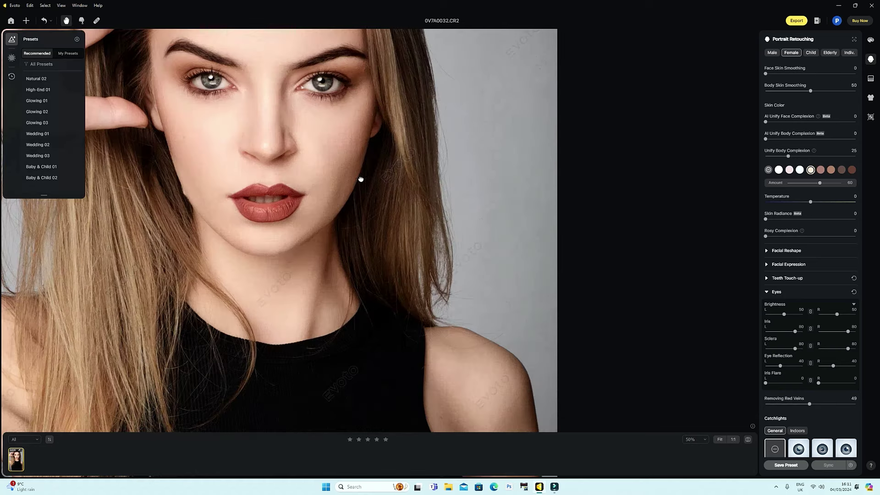
drag(361, 178, 483, 325)
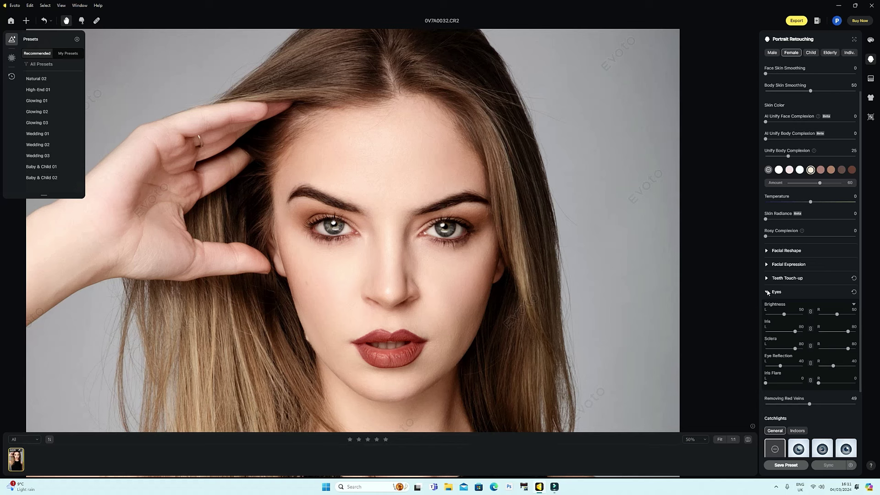
click(768, 292)
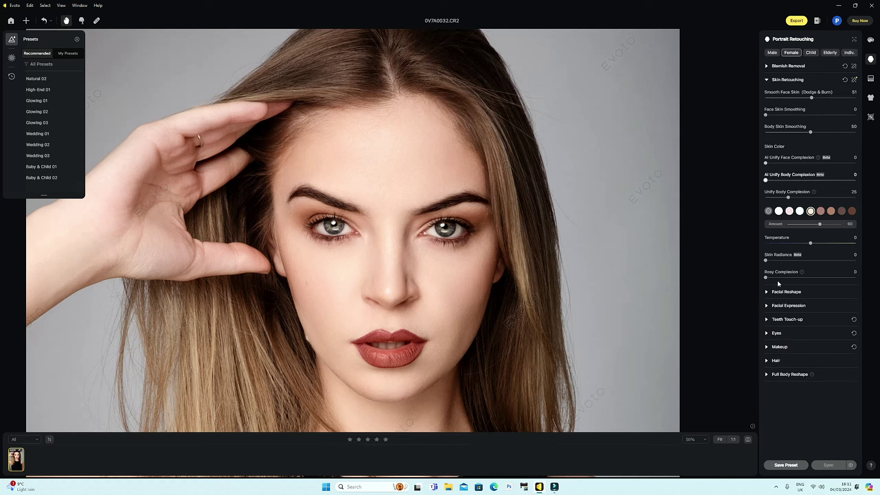
click(767, 306)
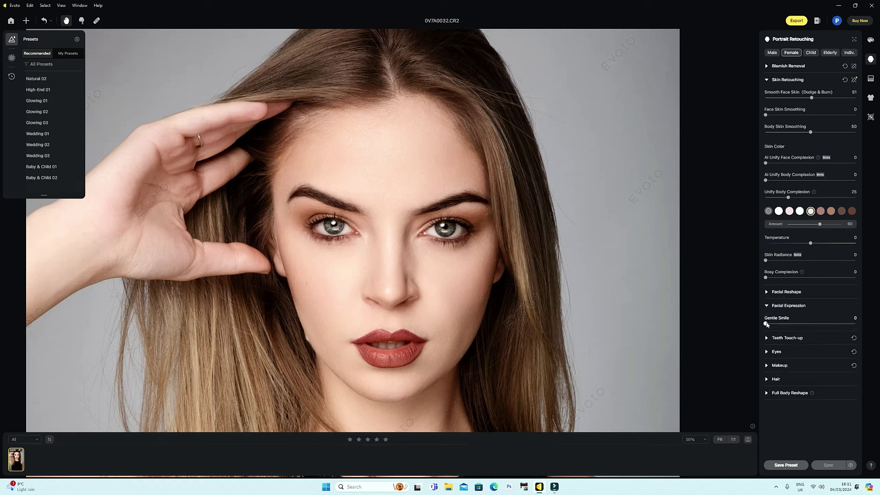
drag(800, 327, 822, 333)
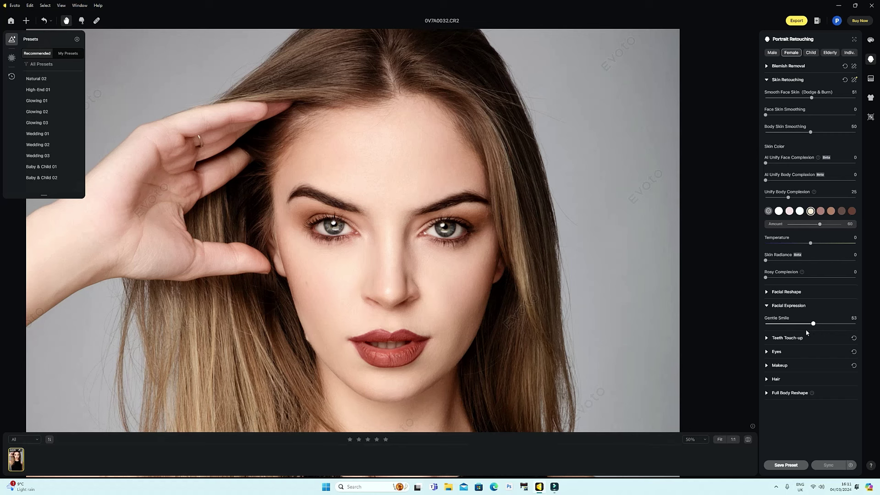
double_click(801, 325)
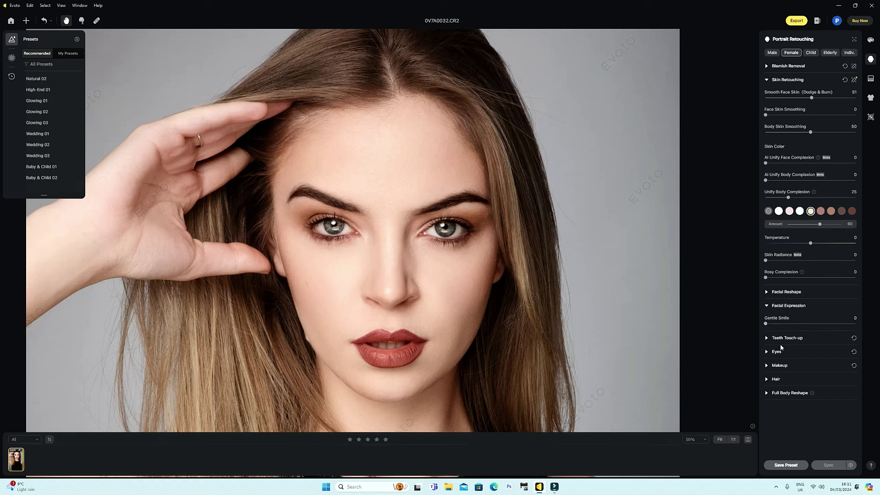
Try the Hardcore and Nude makeup suites on the portrait and set the suite back to None.
click(767, 366)
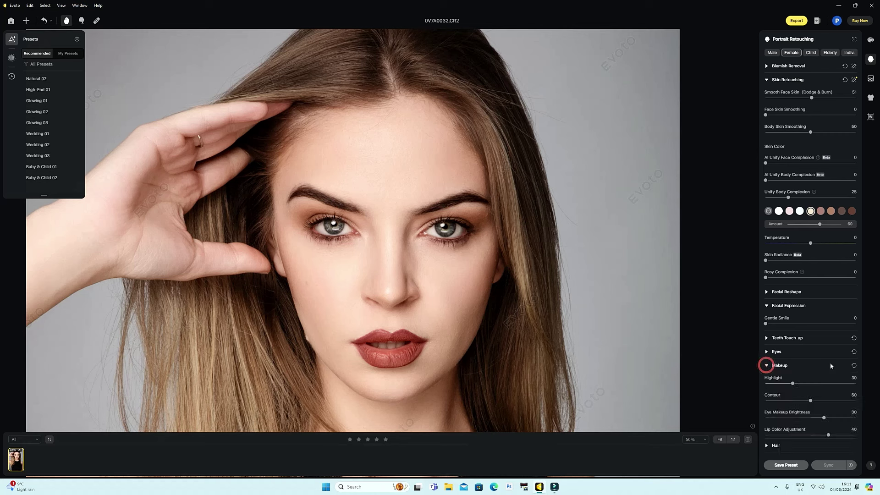
scroll(807, 360, down, 2)
scroll(809, 361, down, 2)
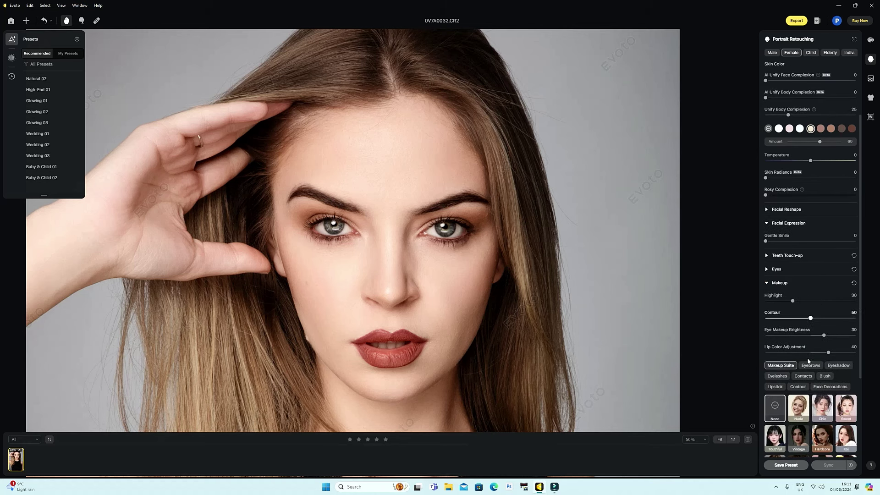
click(822, 441)
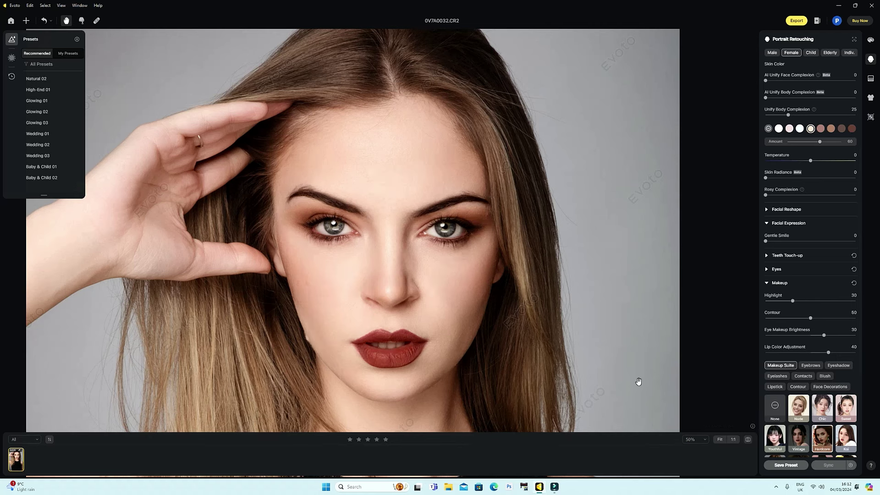
key(ctrl+0)
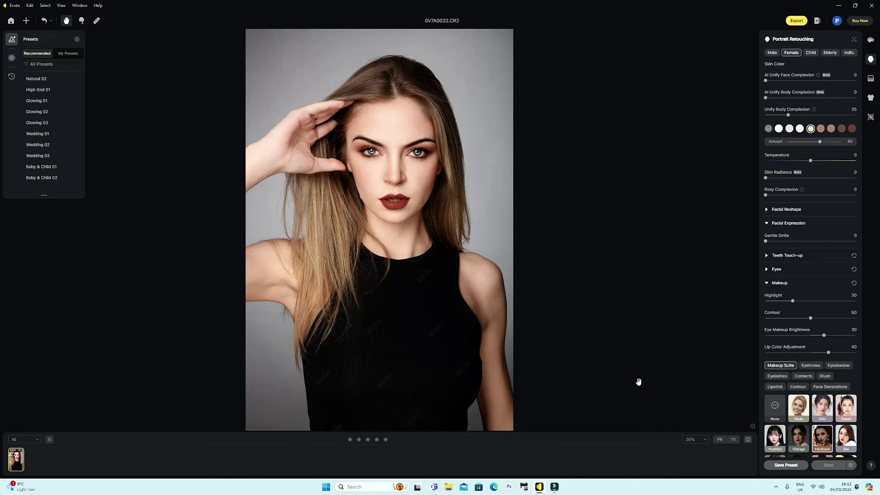
click(800, 408)
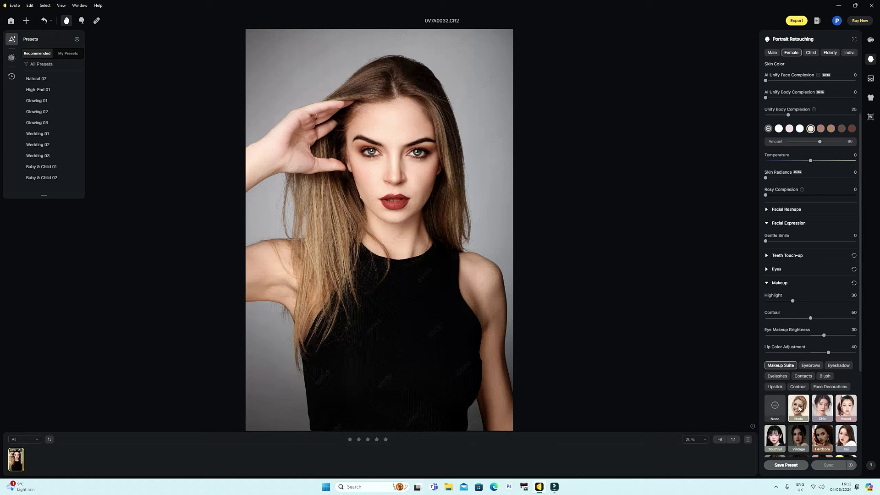
click(774, 409)
Try the makeup contour styles 01 to 05 on the face and apply contour style 06.
click(797, 387)
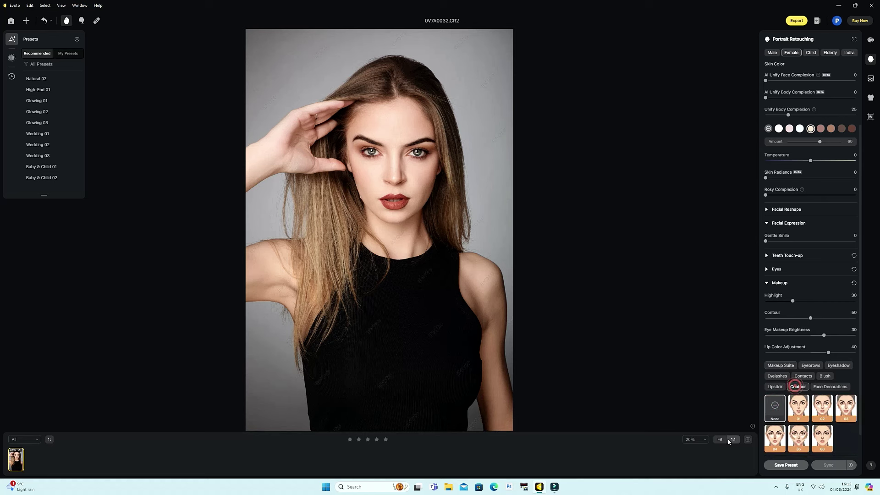
click(801, 438)
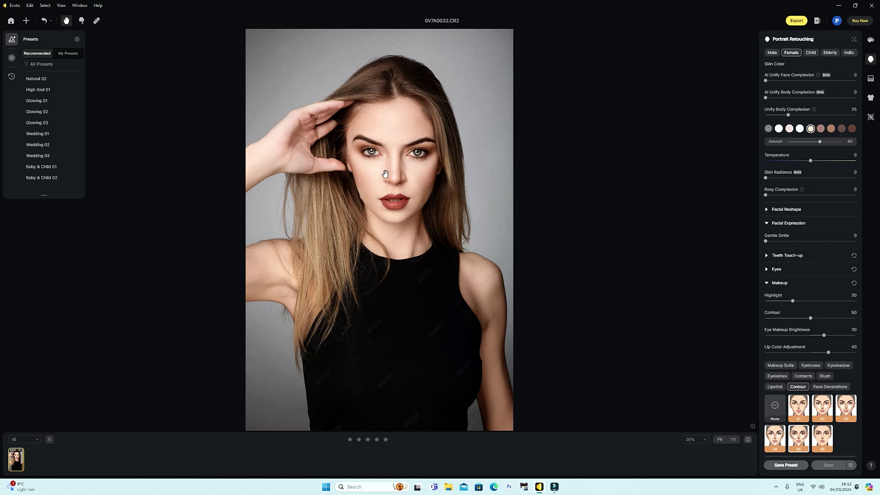
click(796, 405)
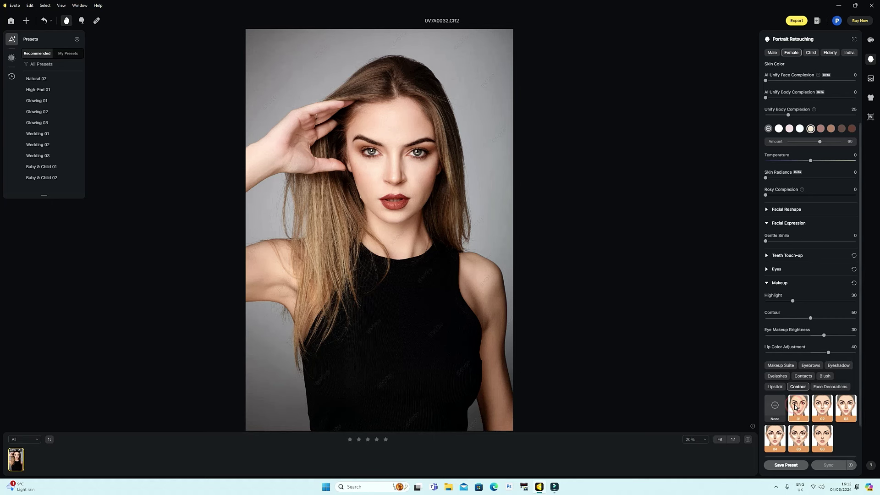
click(820, 406)
click(852, 406)
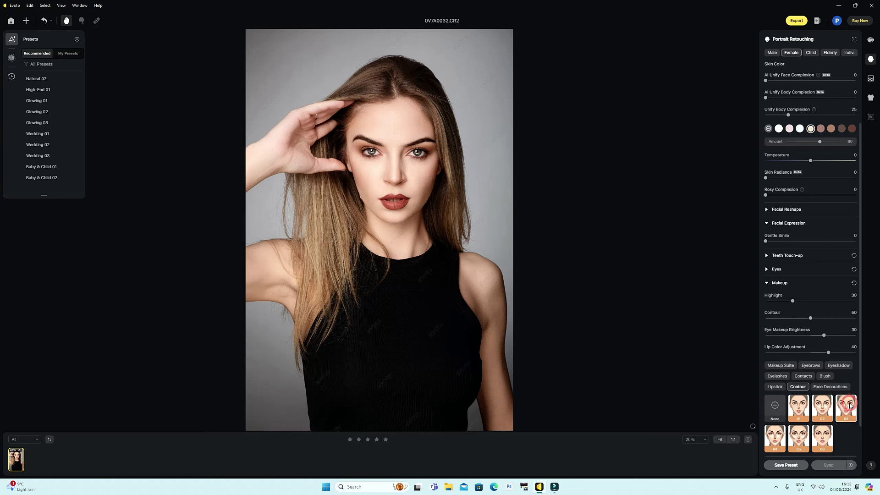
click(780, 437)
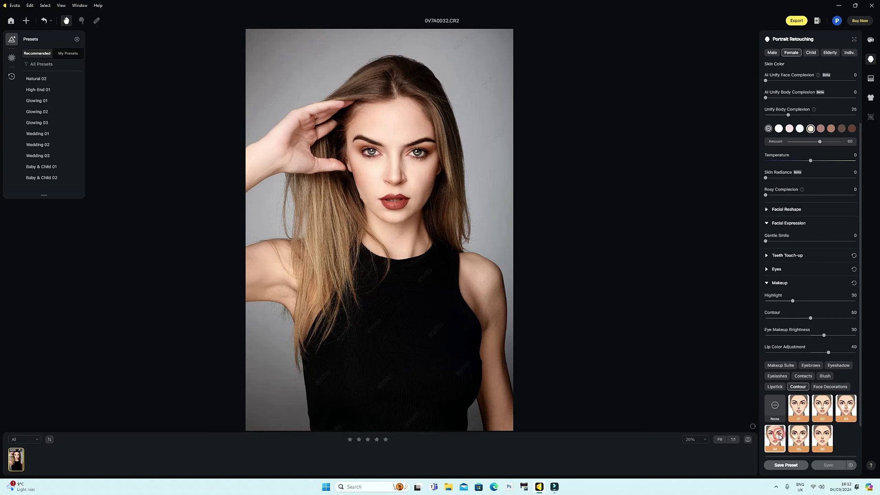
click(798, 440)
click(820, 438)
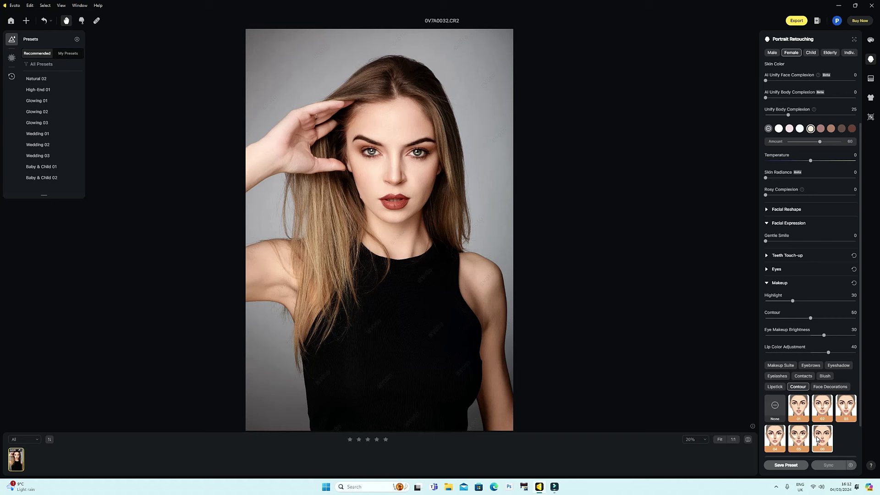
Try eyebrow style 06 in a close-up of the eyes and compare it with the original.
click(811, 365)
scroll(426, 191, up, 5)
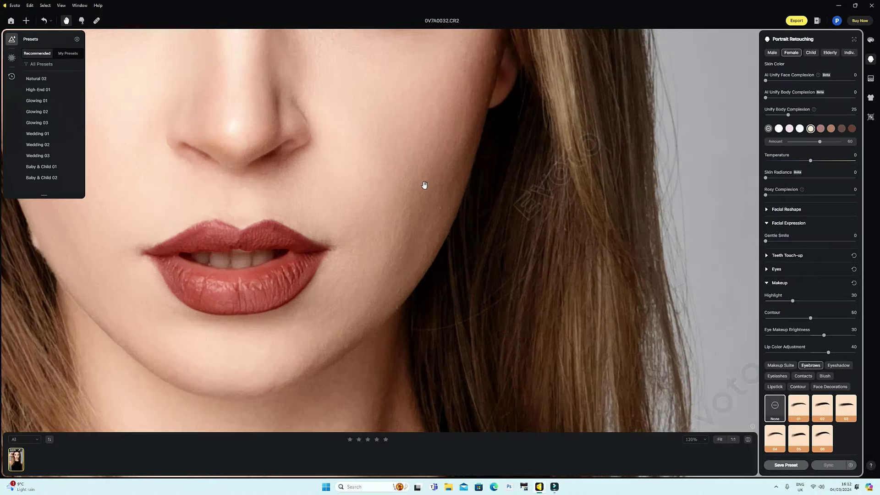
drag(480, 255, 576, 444)
drag(539, 368, 542, 352)
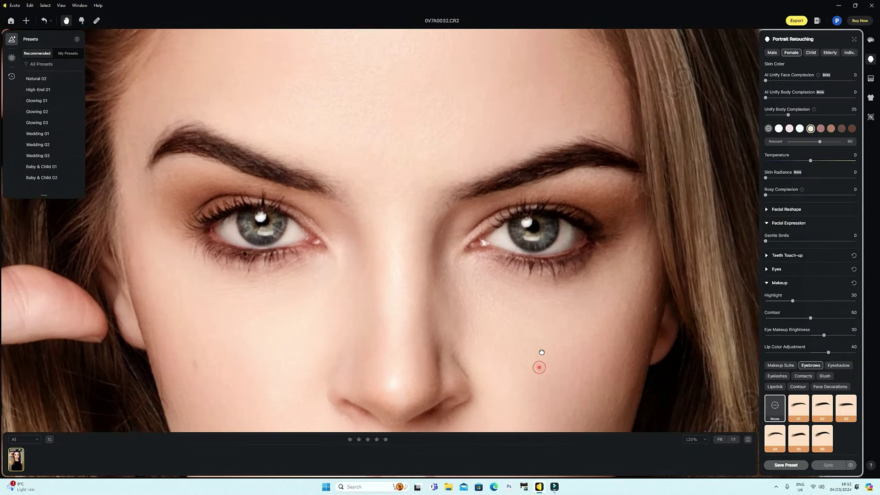
click(823, 435)
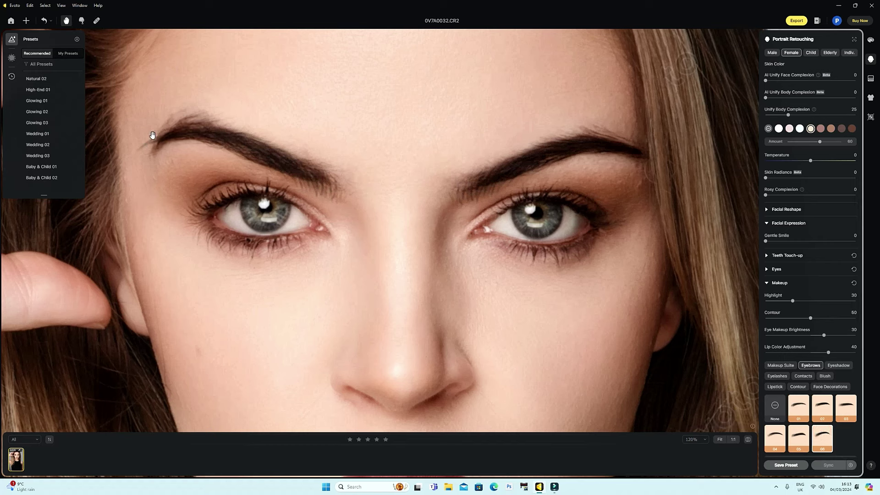
drag(748, 441, 747, 441)
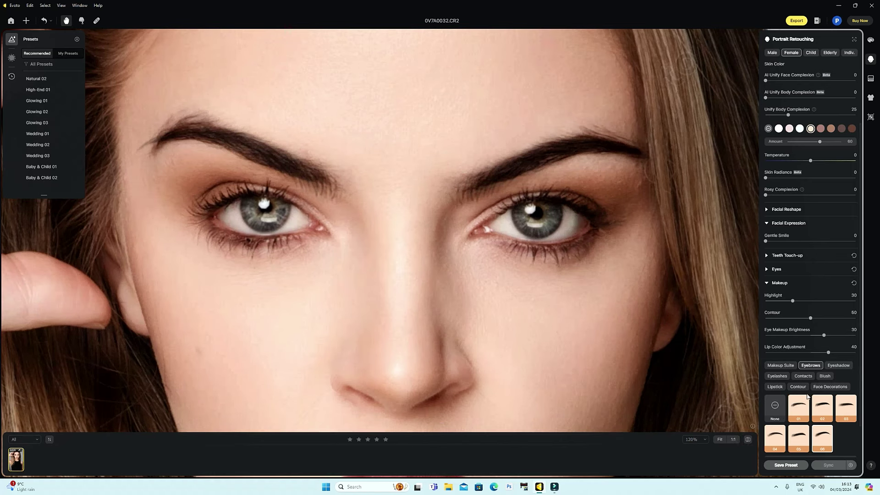
Try eyebrow styles 03, 02, 04, 06 and 01 on the brows and set the eyebrows back to None.
click(847, 408)
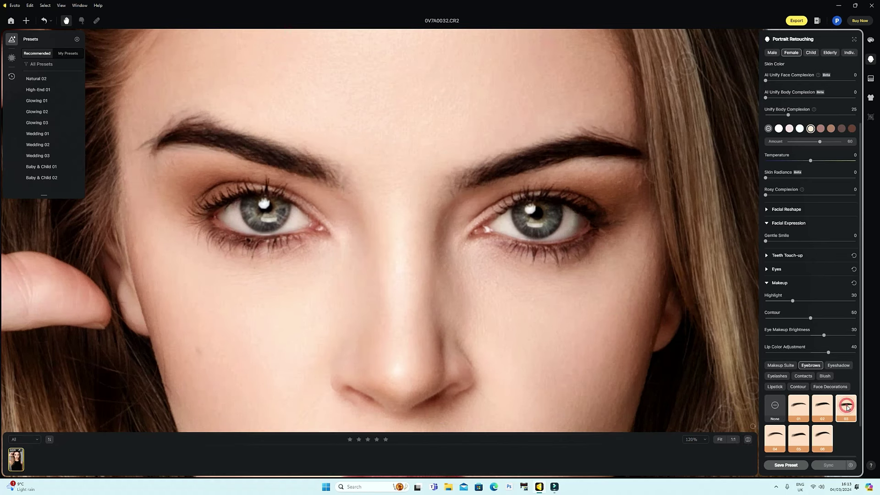
click(822, 409)
click(776, 437)
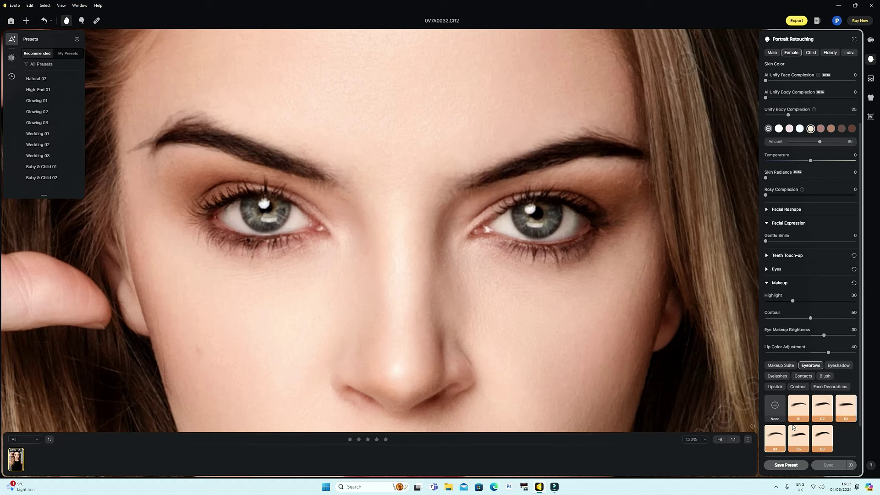
click(822, 438)
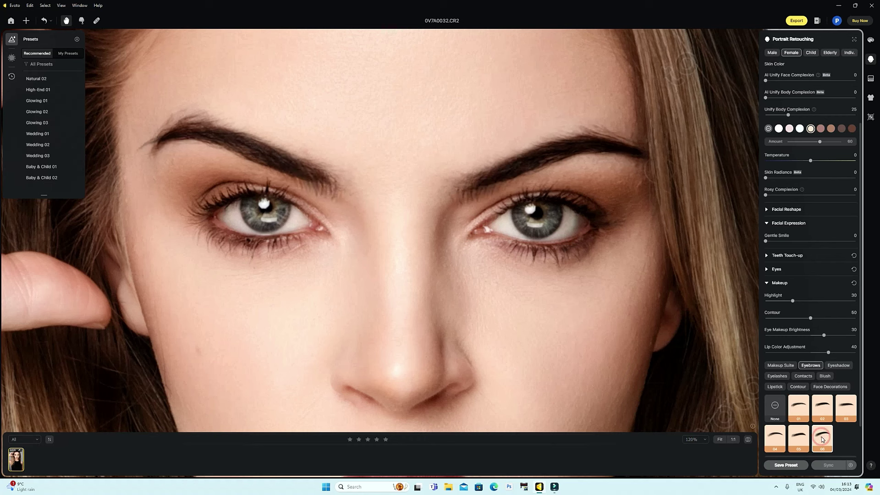
click(798, 407)
click(775, 438)
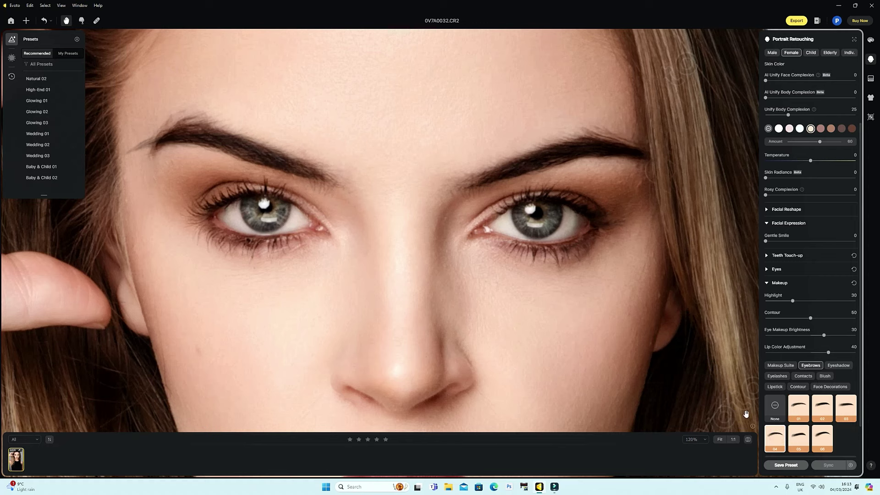
click(775, 407)
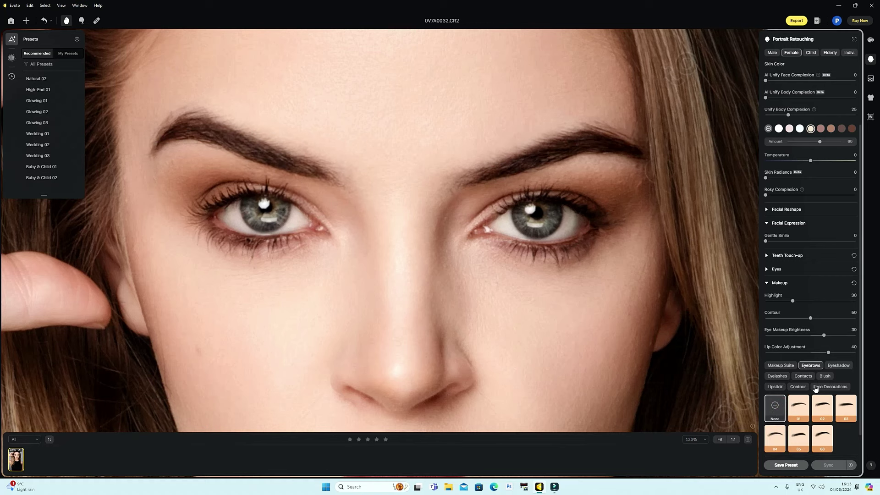
Try face decorations 01 and 02 on the face and apply freckle decoration 05.
scroll(546, 281, down, 3)
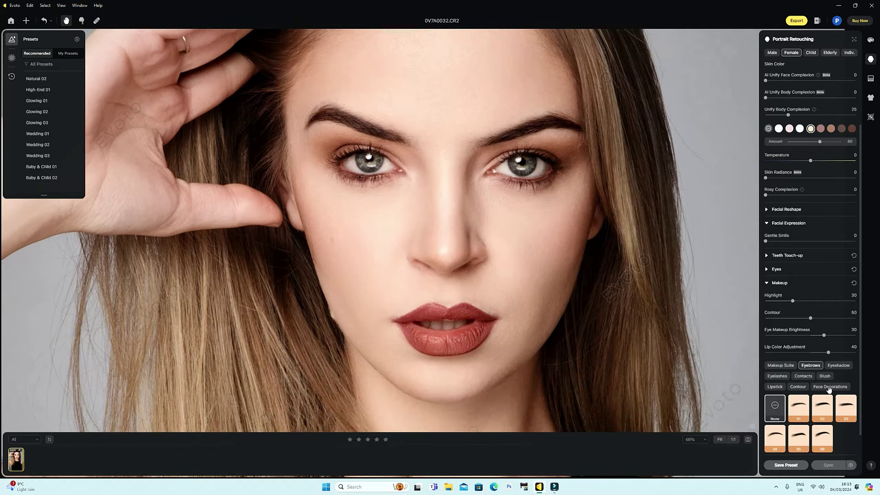
click(830, 389)
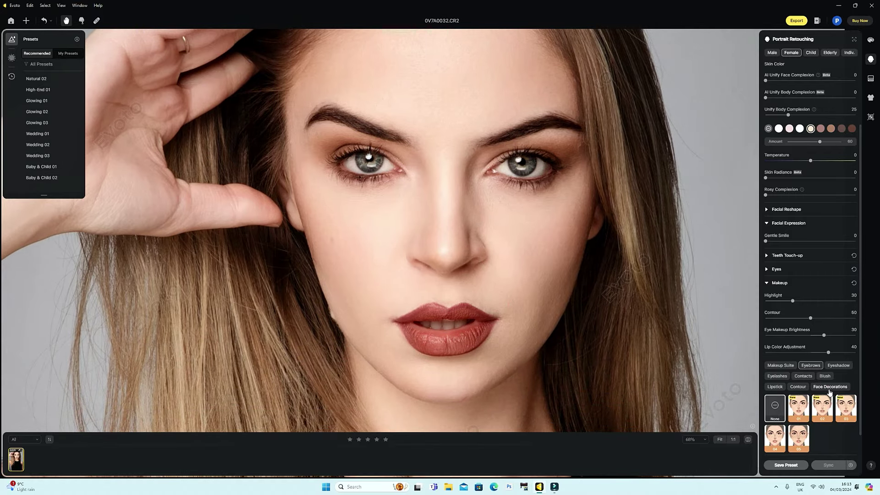
click(800, 411)
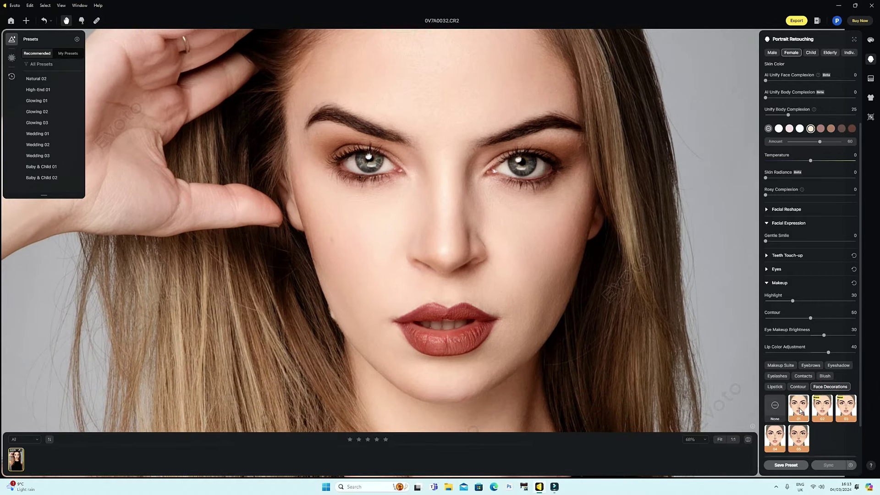
click(823, 409)
click(797, 438)
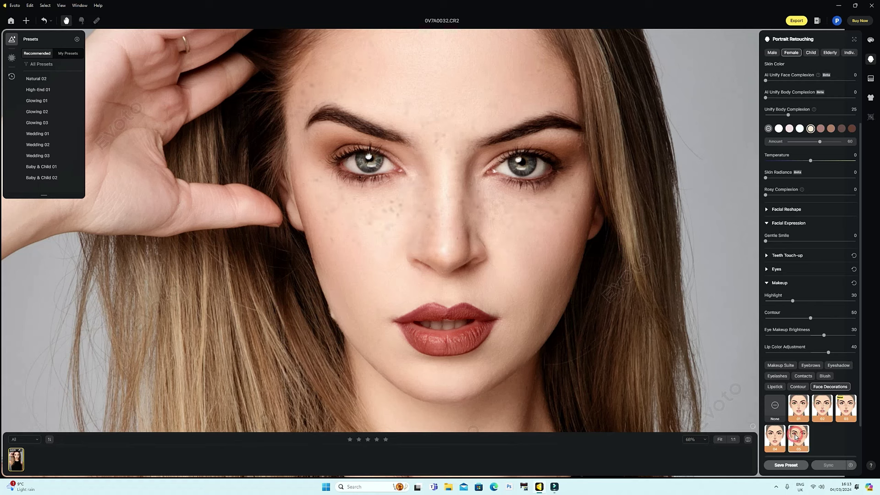
Apply freckle face decoration 04 and lower its amount for a subtler effect.
click(774, 437)
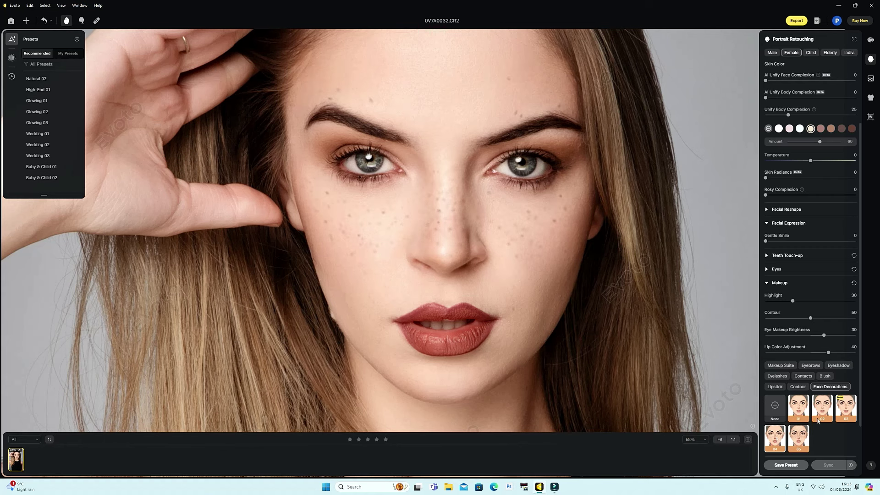
scroll(818, 429, down, 1)
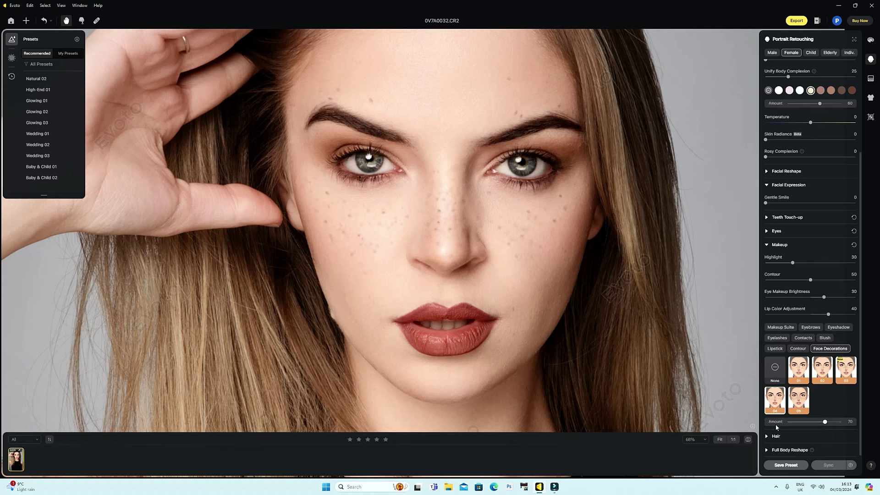
drag(826, 422, 805, 427)
Try contact lens styles 06, 01, 04 and 08 on the eyes and set the contacts back to None.
click(805, 339)
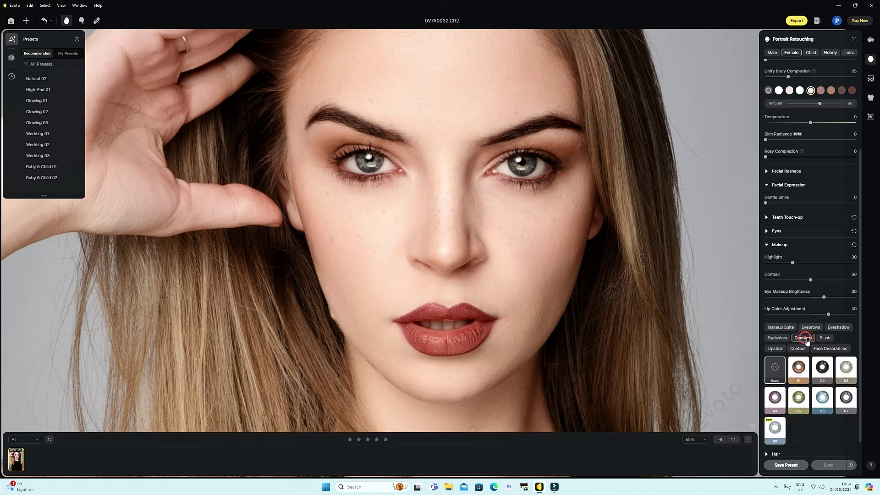
click(825, 399)
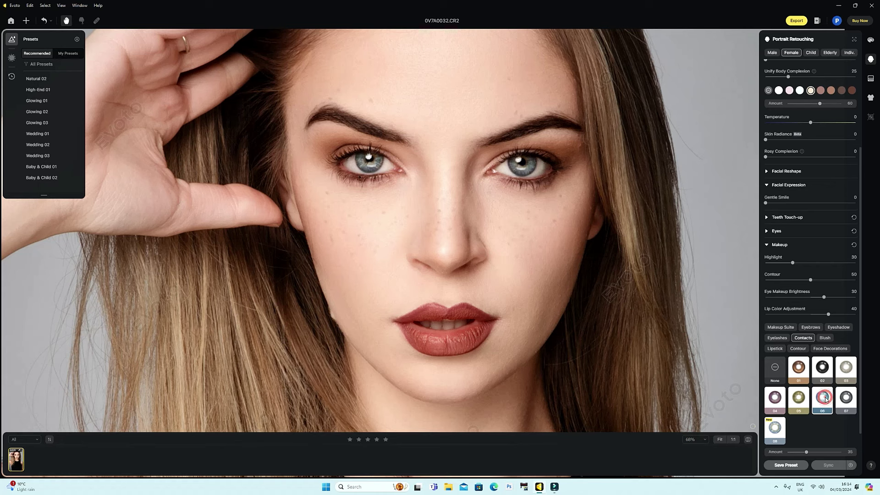
click(799, 370)
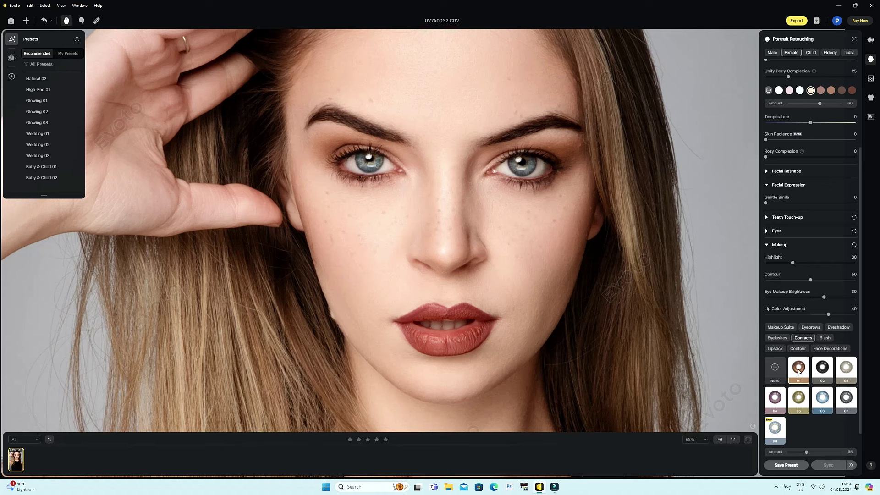
click(775, 399)
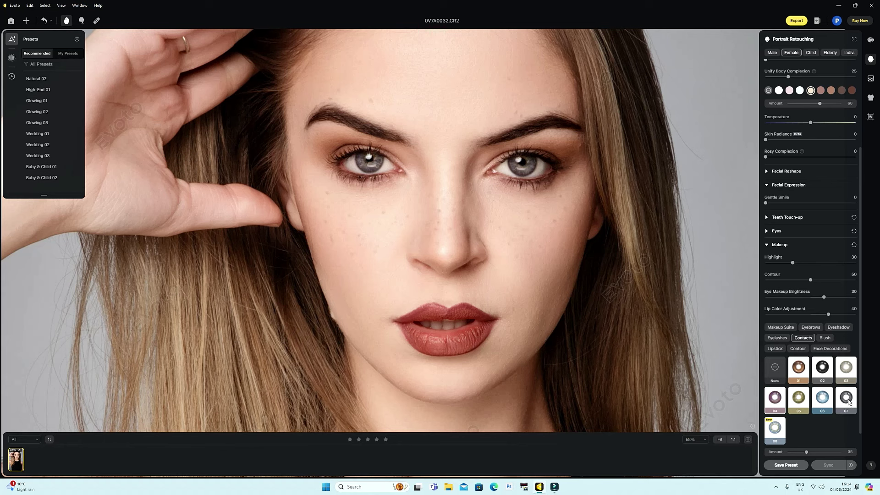
click(776, 428)
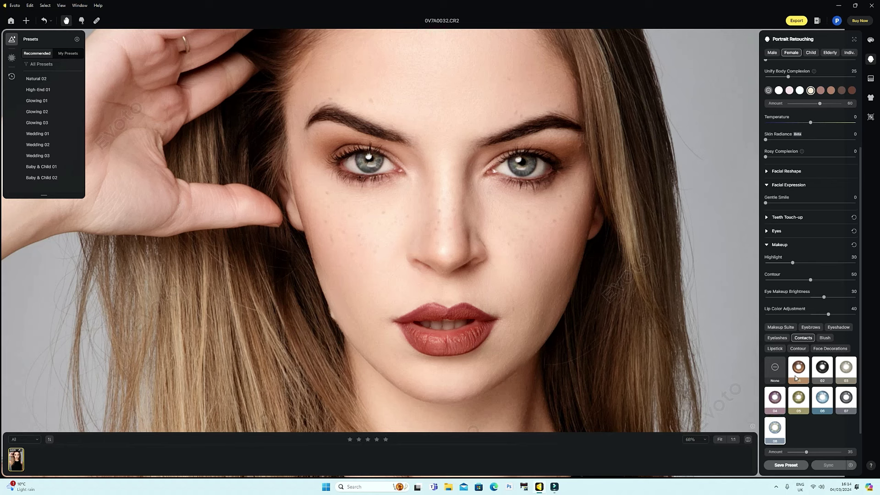
click(775, 369)
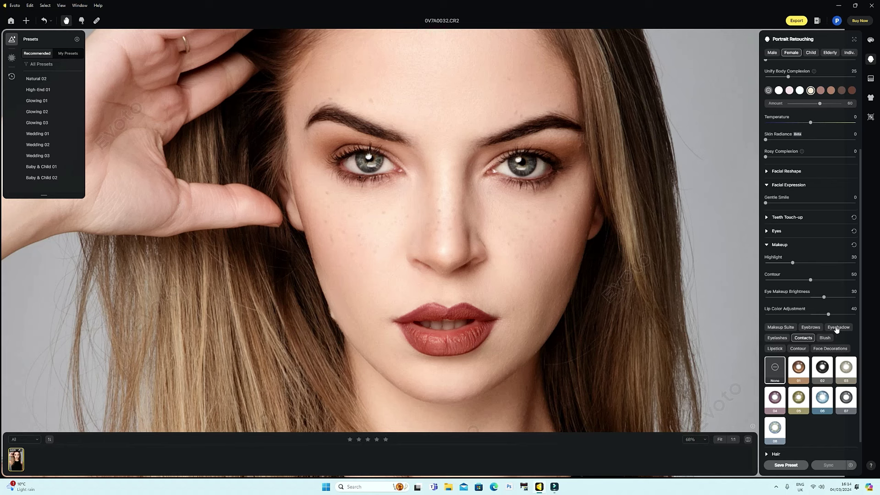
Try eyelash style 07, apply eyelash style 01 and compare the face with the original.
click(778, 338)
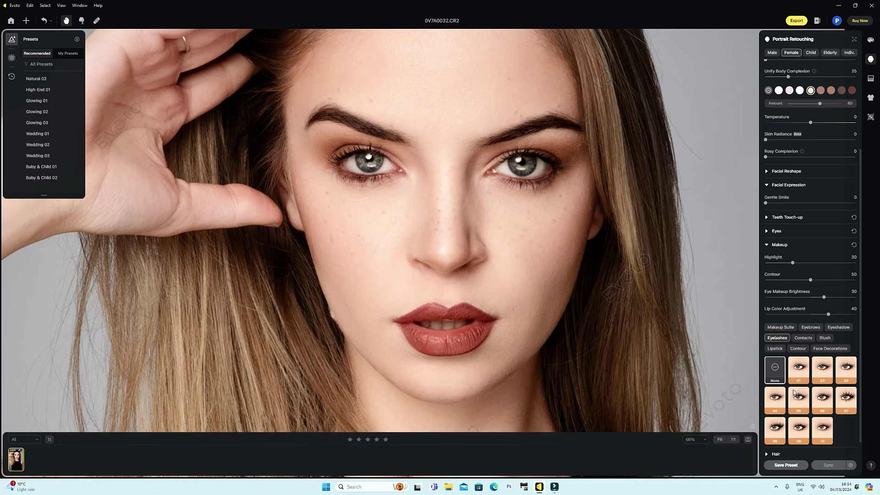
click(848, 399)
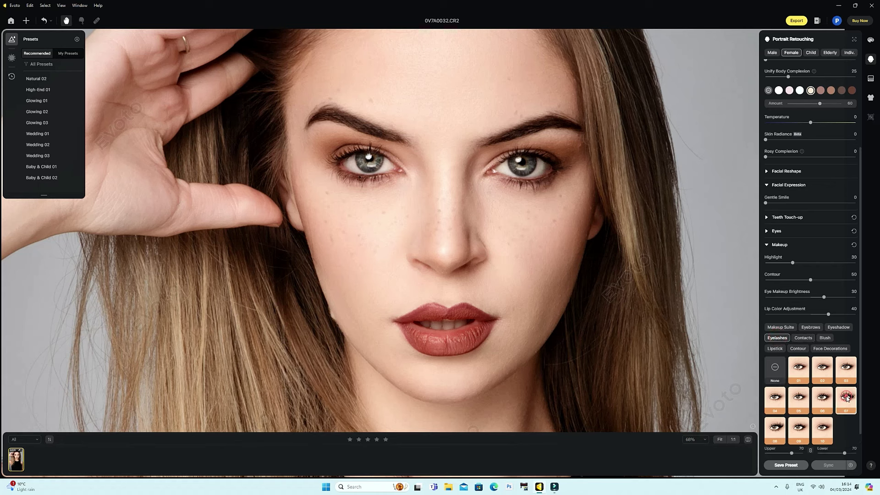
click(799, 366)
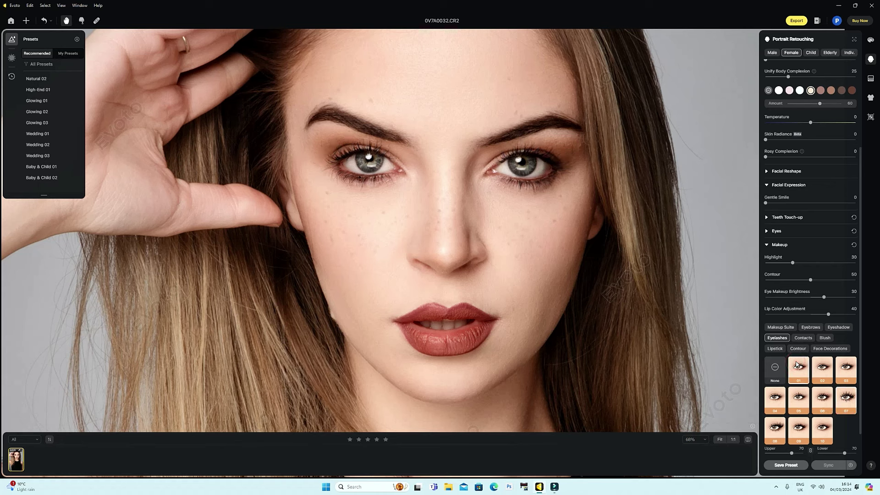
click(748, 440)
click(749, 440)
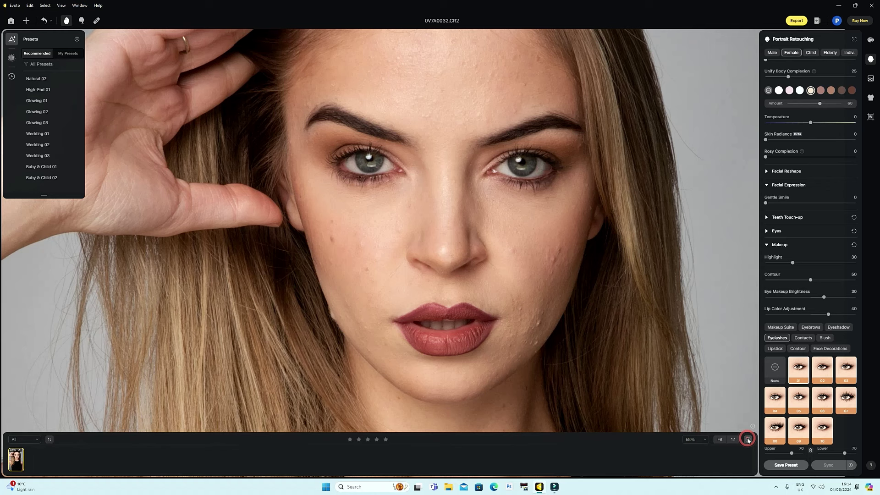
click(748, 440)
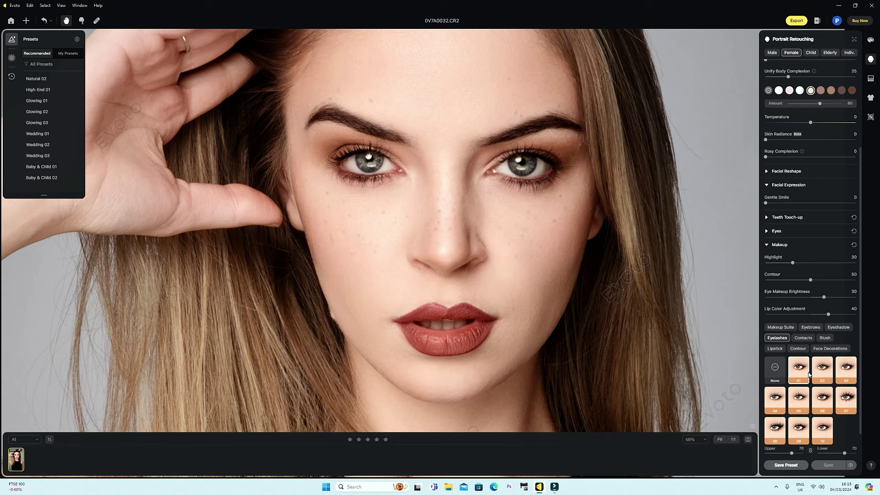
Set the Lip Color Adjustment to 19 and compare the lips with the original.
click(828, 315)
mouse_move(829, 315)
mouse_down()
mouse_move(777, 320)
mouse_move(831, 323)
mouse_move(820, 315)
mouse_up()
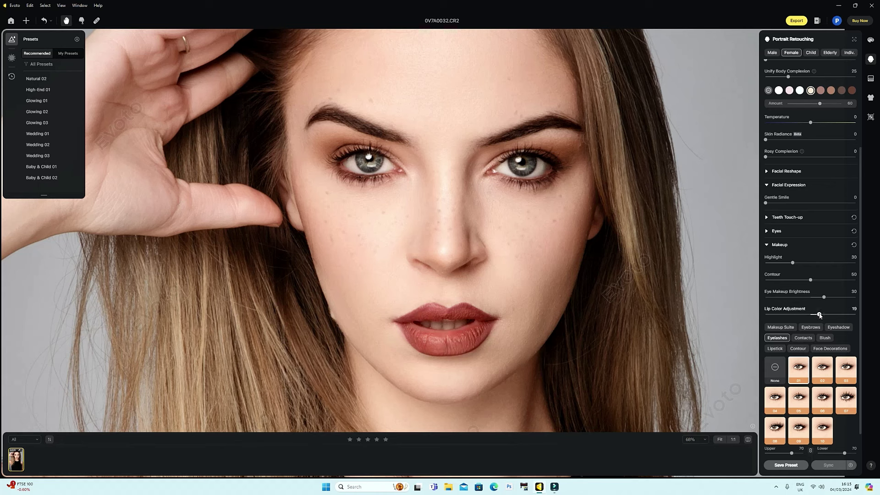
click(776, 350)
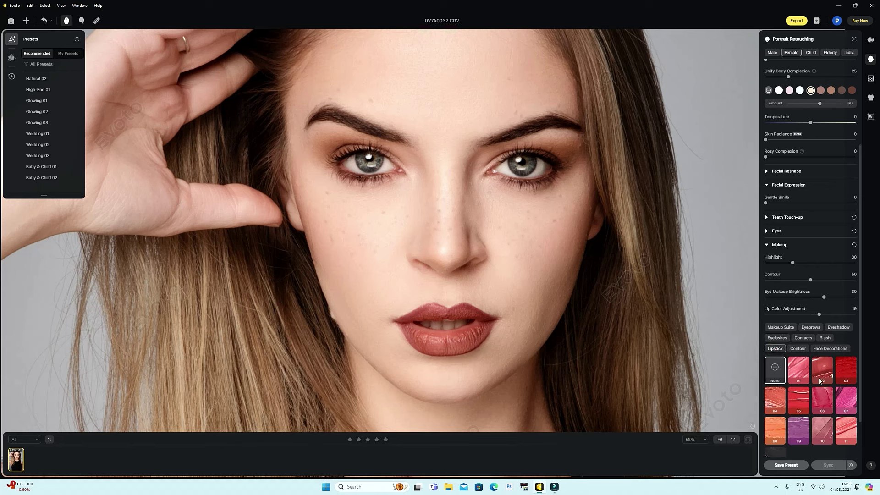
click(748, 439)
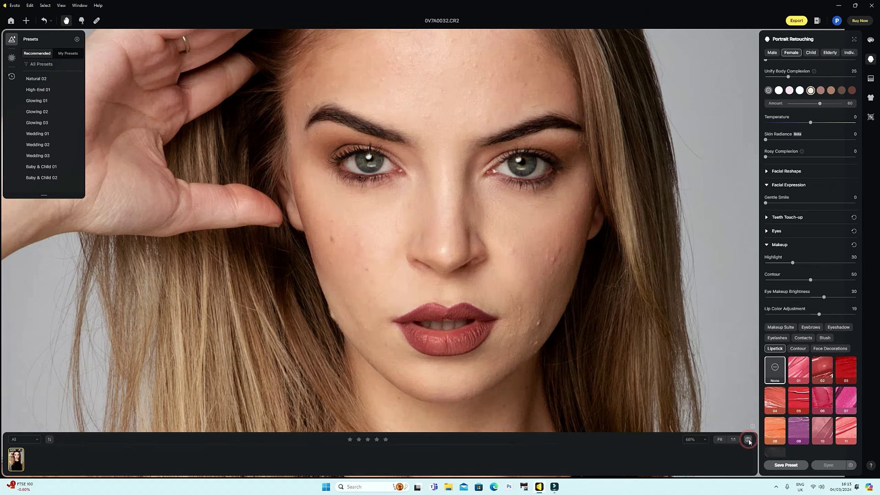
Try lipstick 01, apply lipstick 10 and set its texture to Glossy.
click(799, 375)
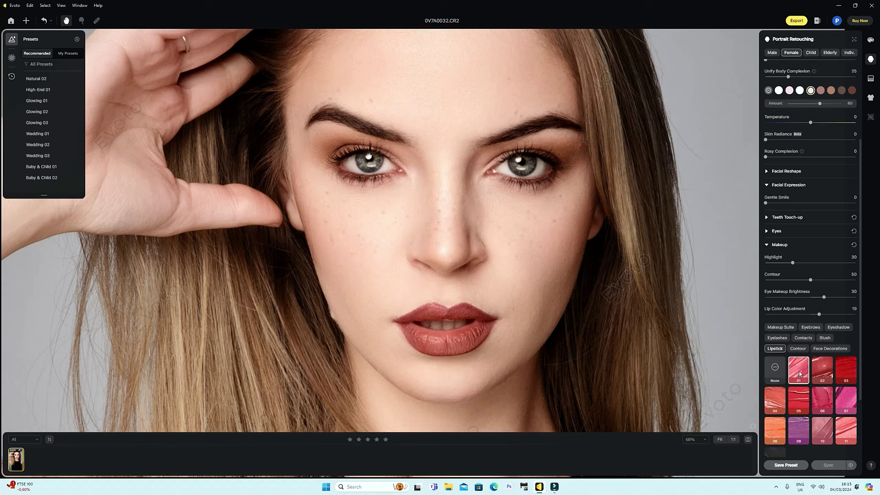
click(820, 427)
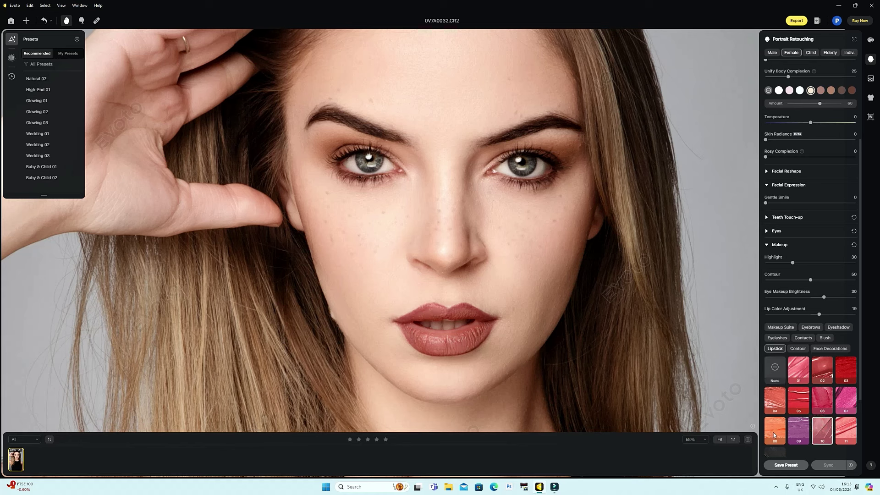
click(749, 440)
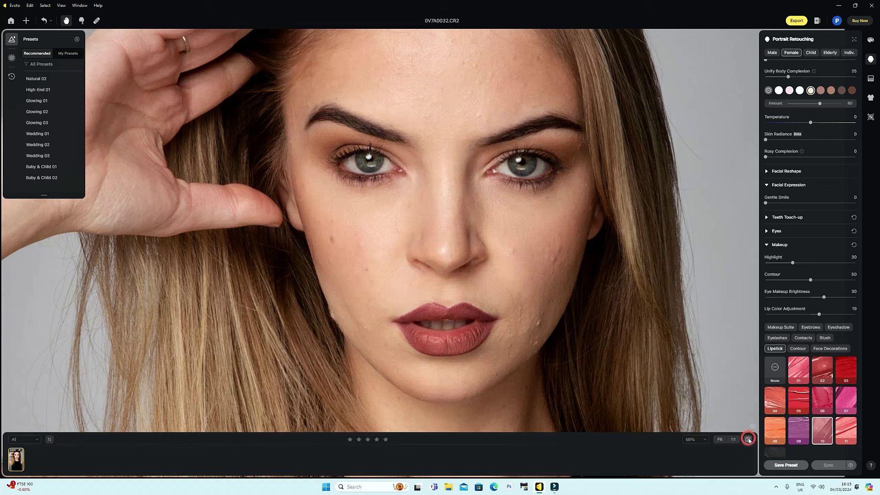
scroll(819, 403, down, 3)
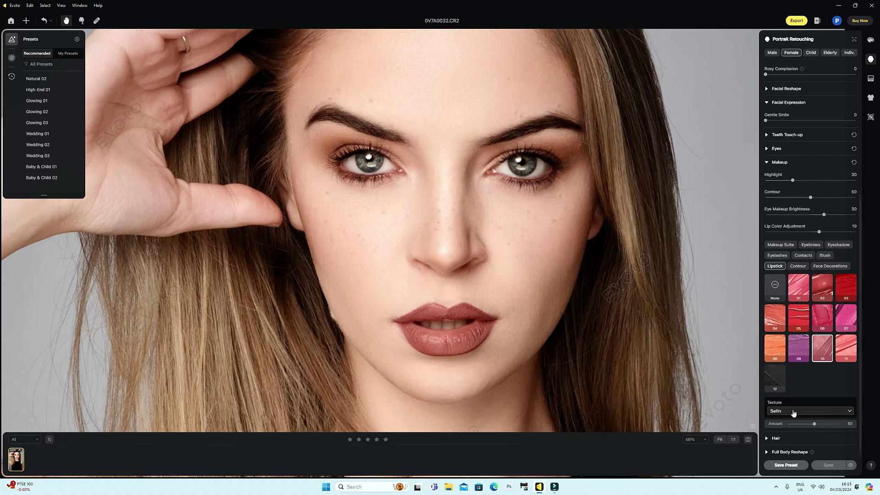
click(793, 411)
click(785, 464)
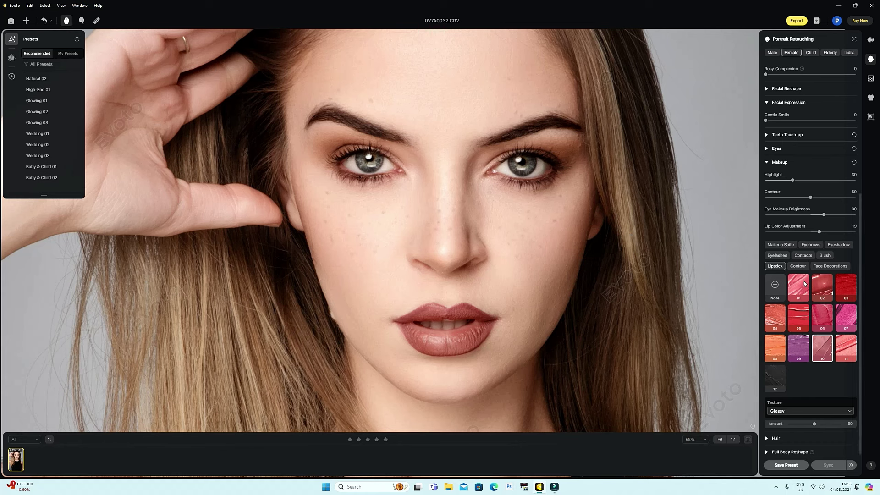
Try eyeshadow styles 01 to 05 and 07 on the eyes in the face close-up.
scroll(804, 283, down, 1)
click(847, 243)
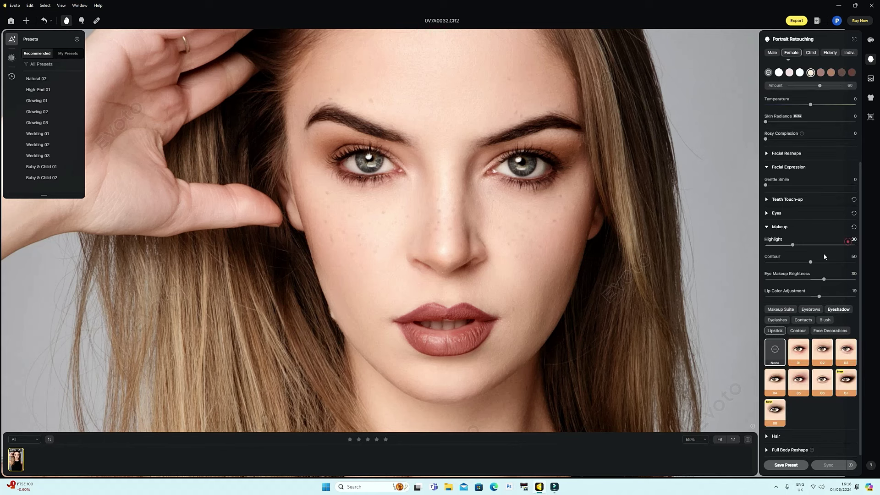
click(799, 352)
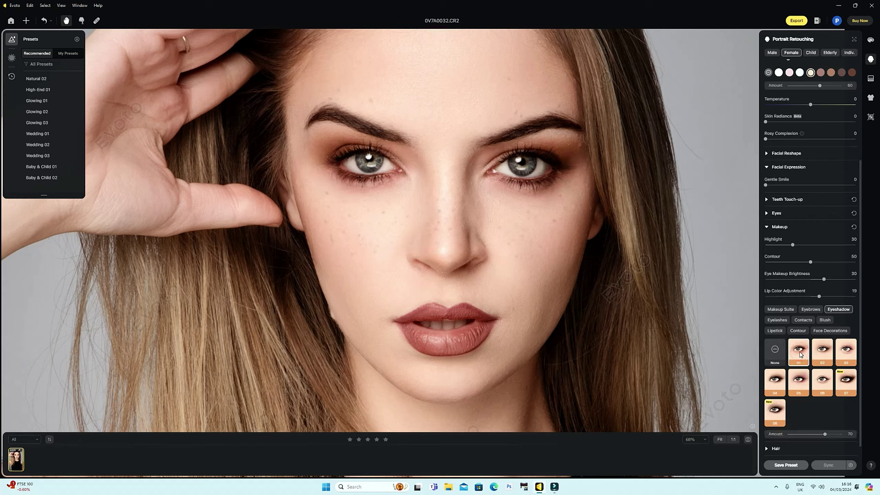
click(820, 356)
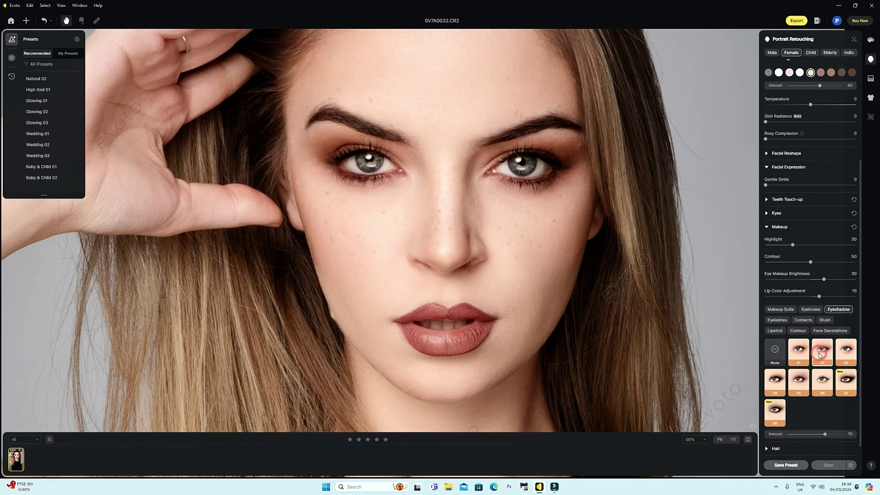
click(846, 355)
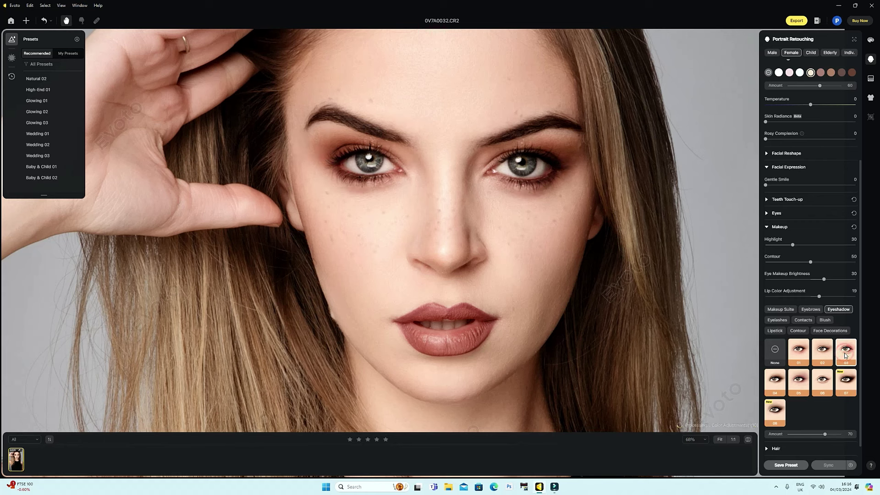
click(781, 379)
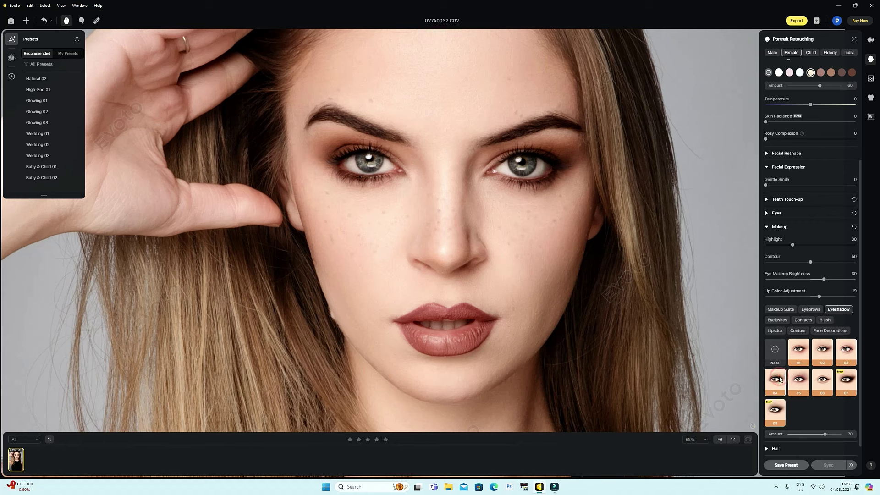
click(803, 382)
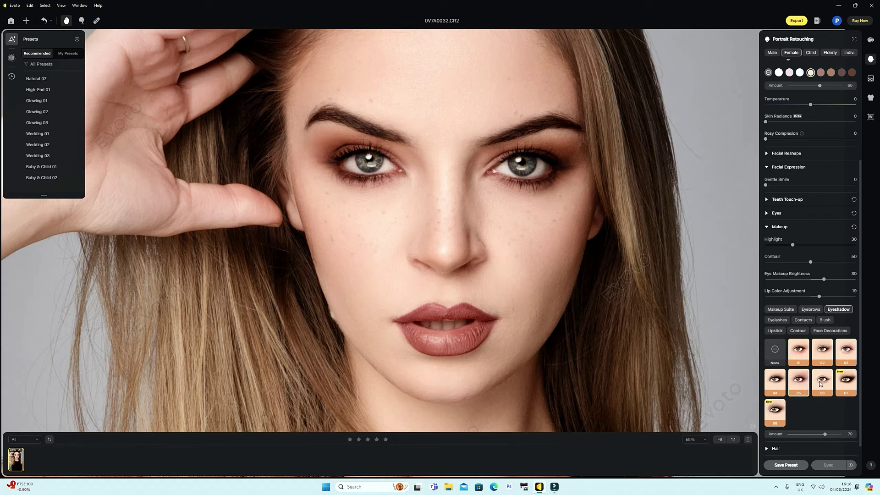
click(847, 383)
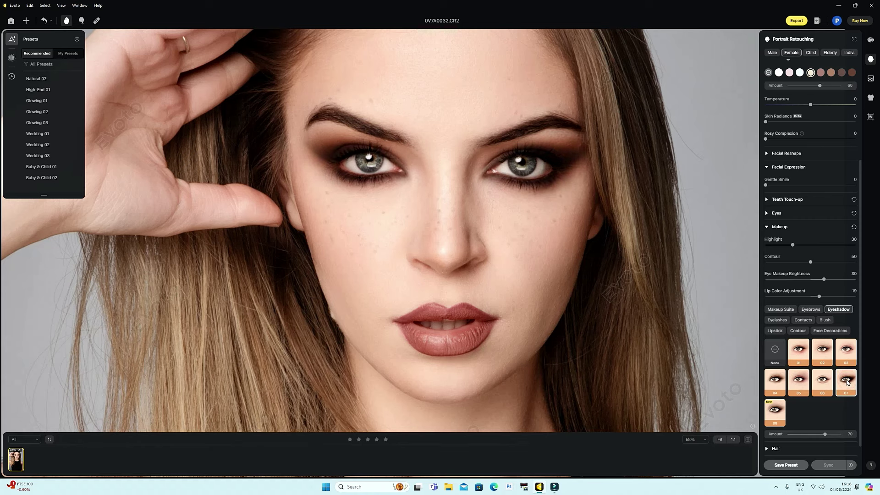
Try eyeshadow styles 01, 02 and 03 on the whole portrait and apply eyeshadow style 04.
key(ctrl+0)
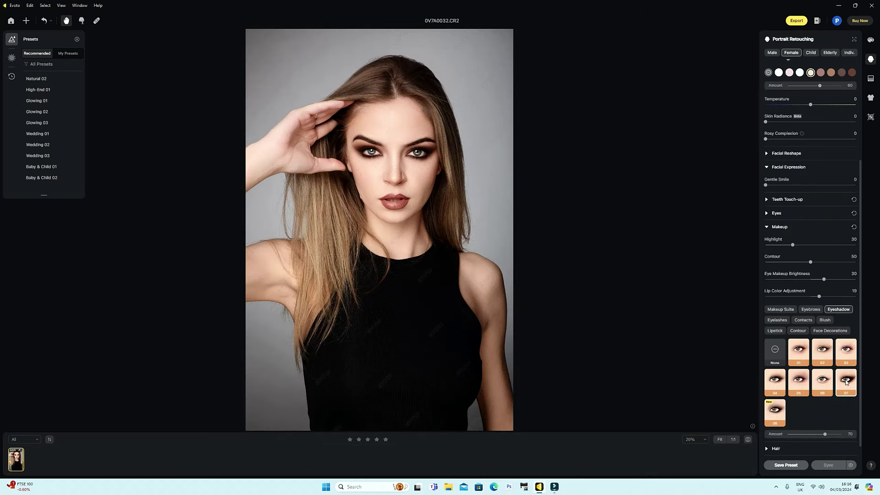
click(799, 350)
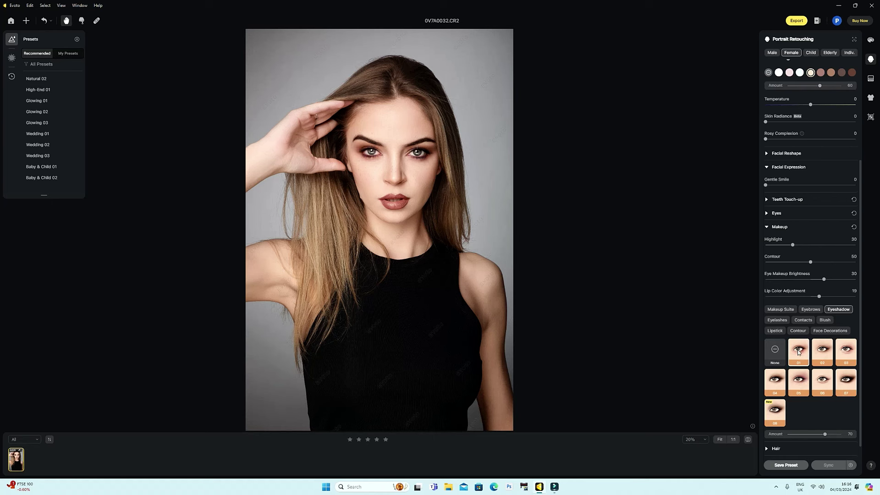
click(827, 357)
click(846, 352)
click(774, 382)
Try blush styles 06, 07 and 09 on the cheeks and set the blush back to None.
click(781, 309)
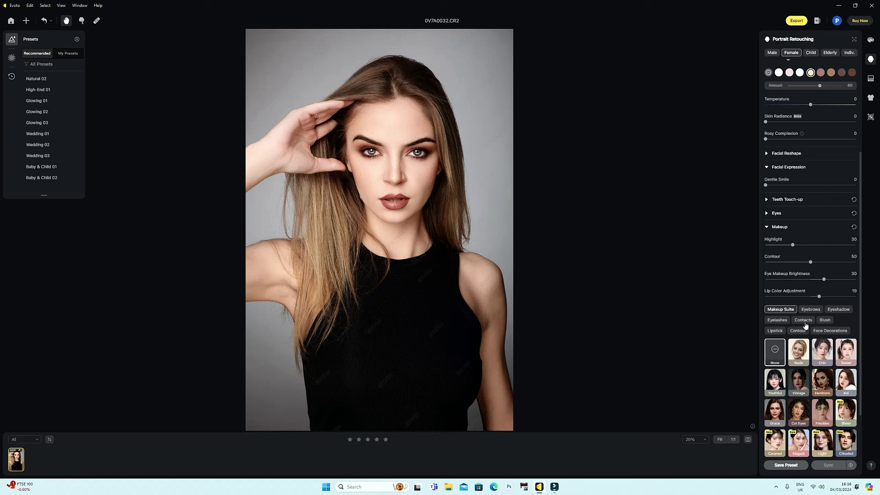
click(827, 321)
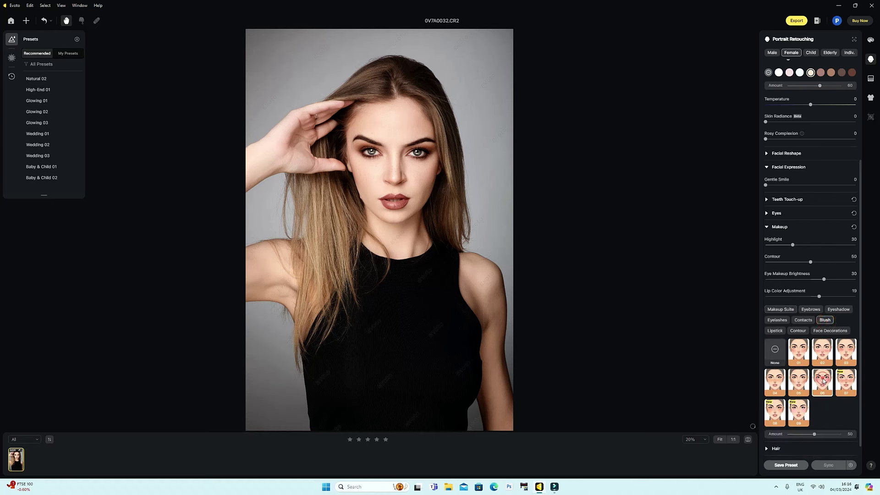
click(848, 381)
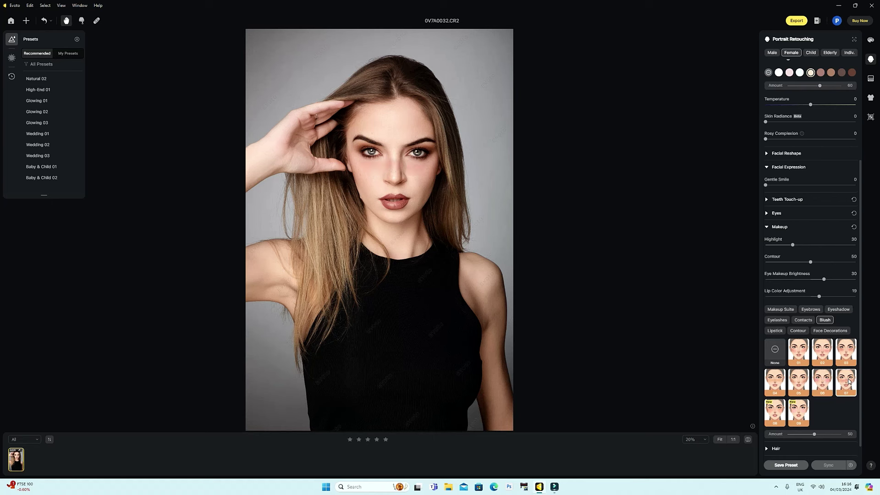
click(798, 409)
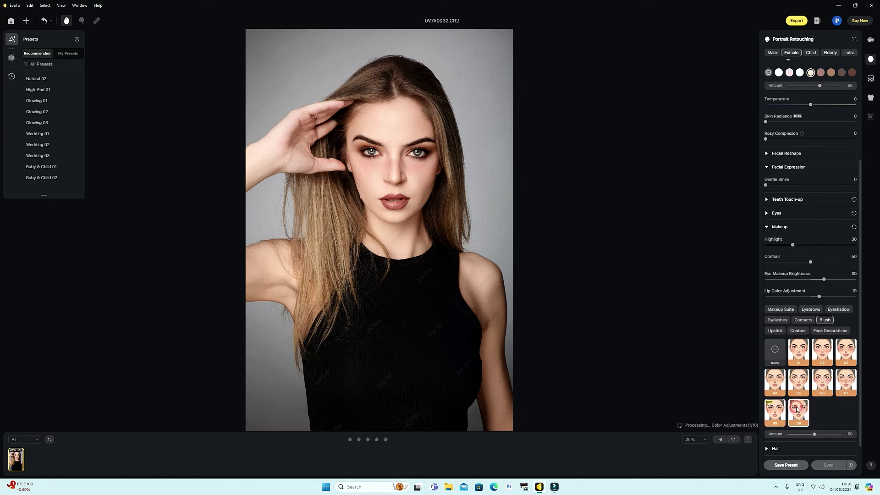
click(775, 352)
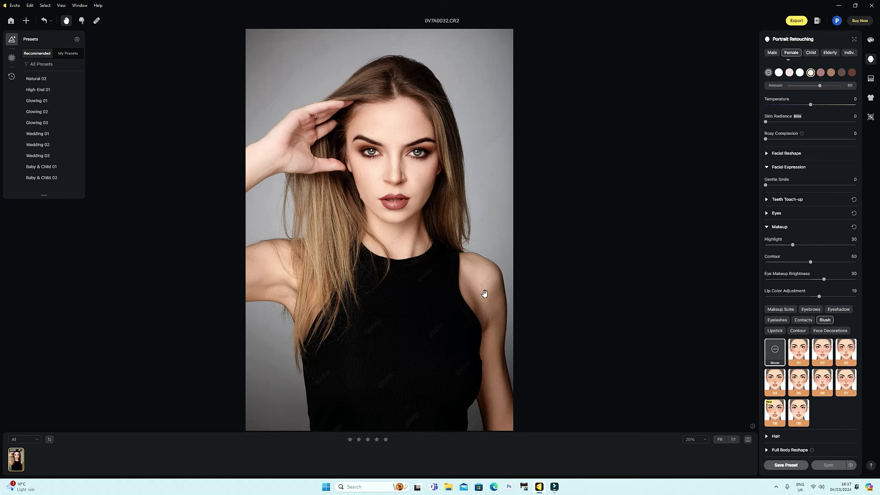
Try widening and narrowing the temples and cheekbones in the face shape settings and return them to 0.
click(768, 168)
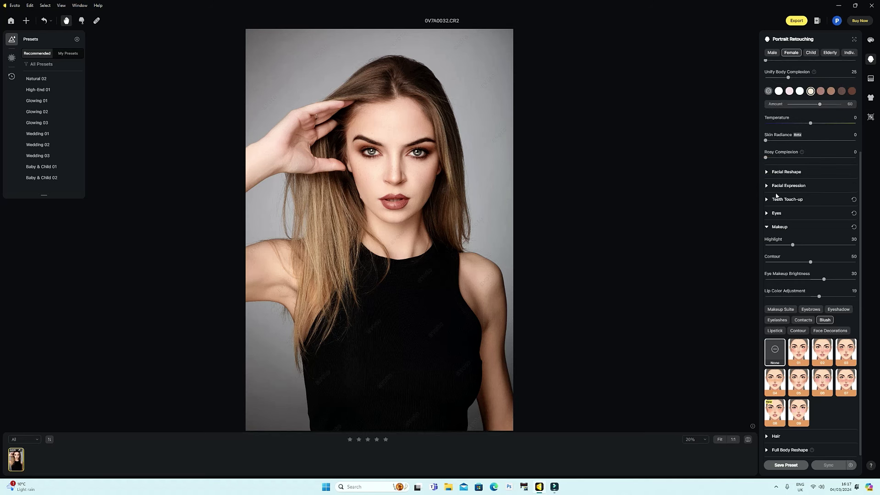
click(769, 227)
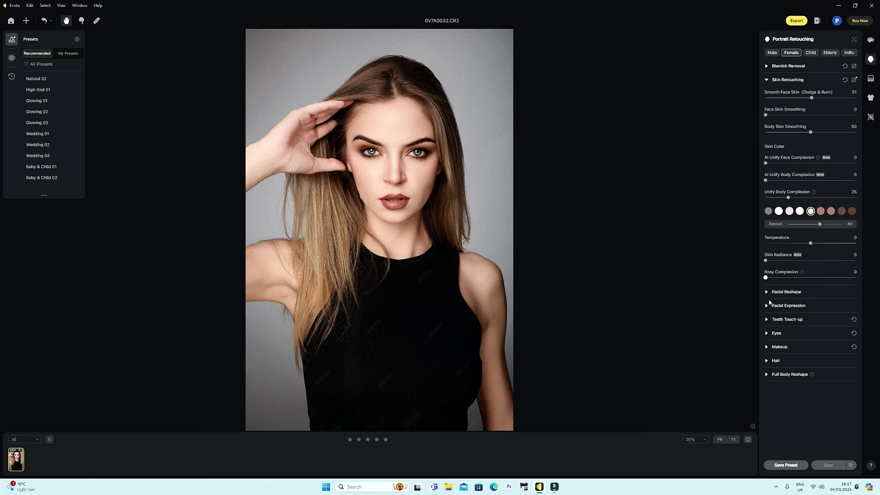
click(766, 293)
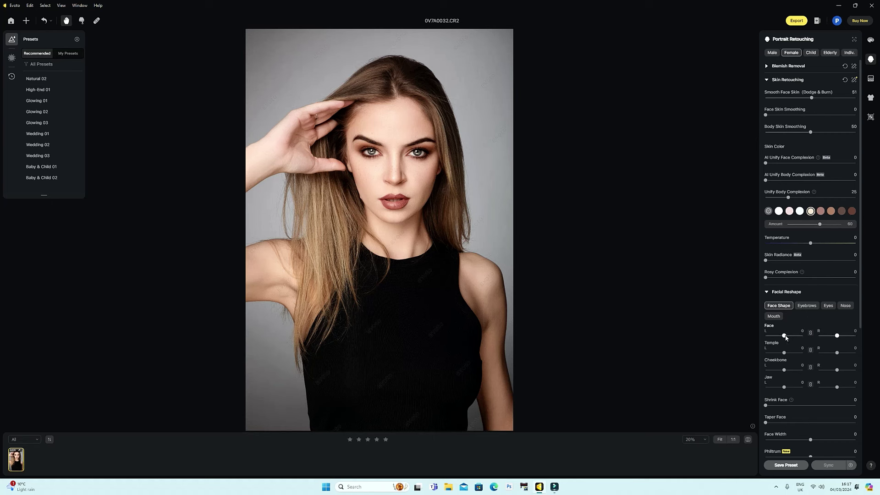
drag(786, 337, 789, 363)
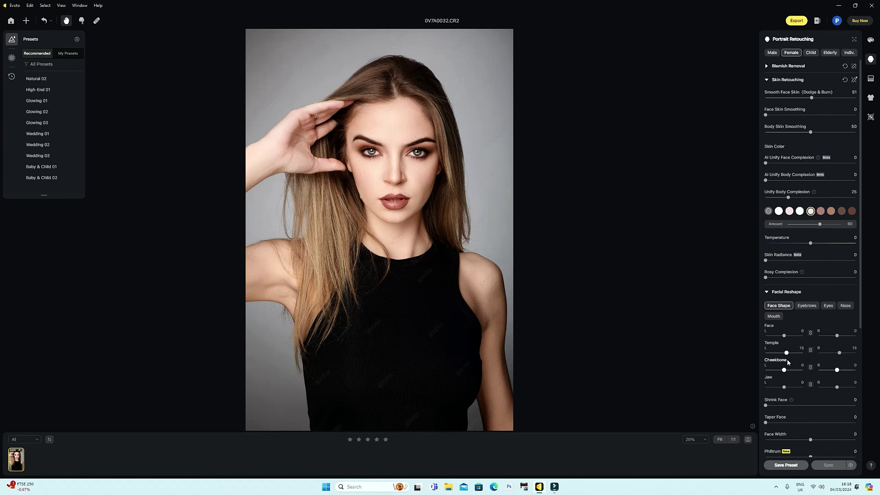
mouse_move(788, 363)
mouse_down()
mouse_move(806, 370)
mouse_move(786, 374)
mouse_up()
drag(785, 354, 786, 372)
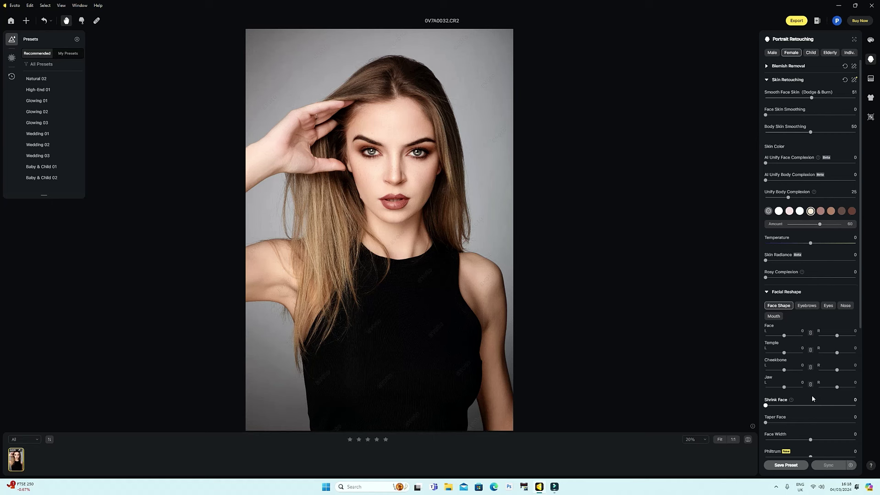
Try a different Philtrum amount on the face and reset it to 0.
scroll(812, 395, down, 3)
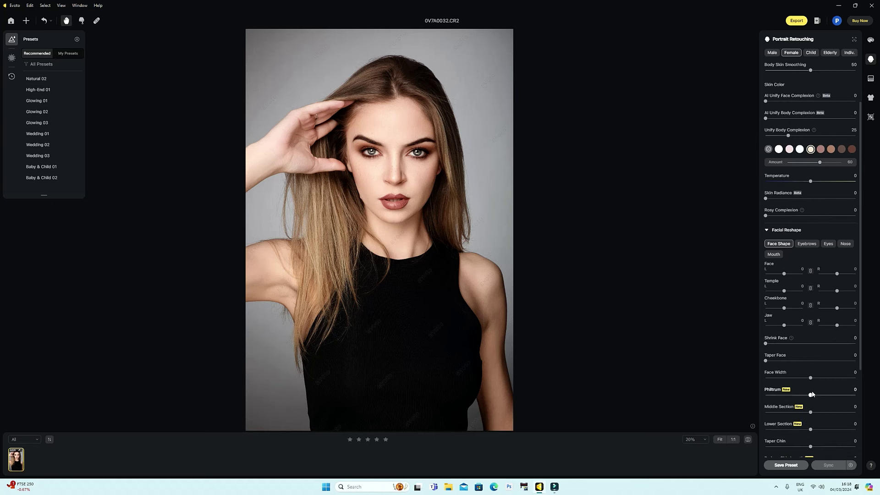
scroll(812, 394, down, 2)
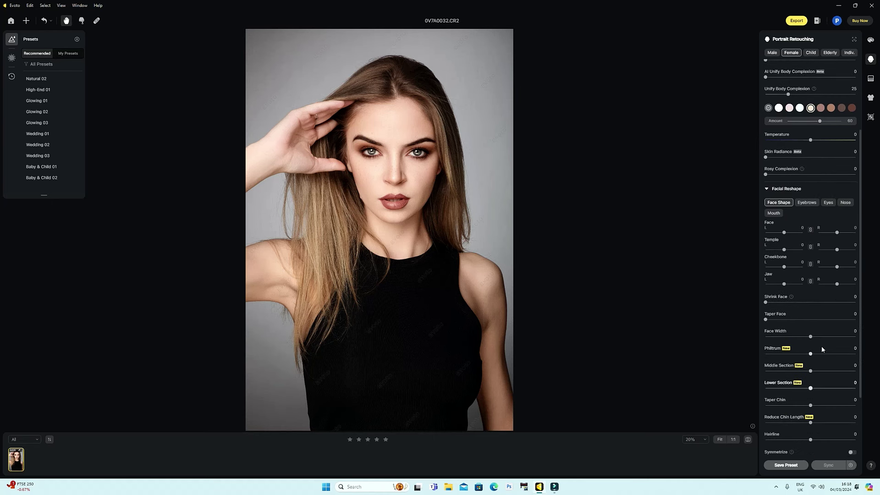
click(811, 353)
drag(830, 358, 812, 361)
double_click(811, 360)
scroll(812, 396, down, 1)
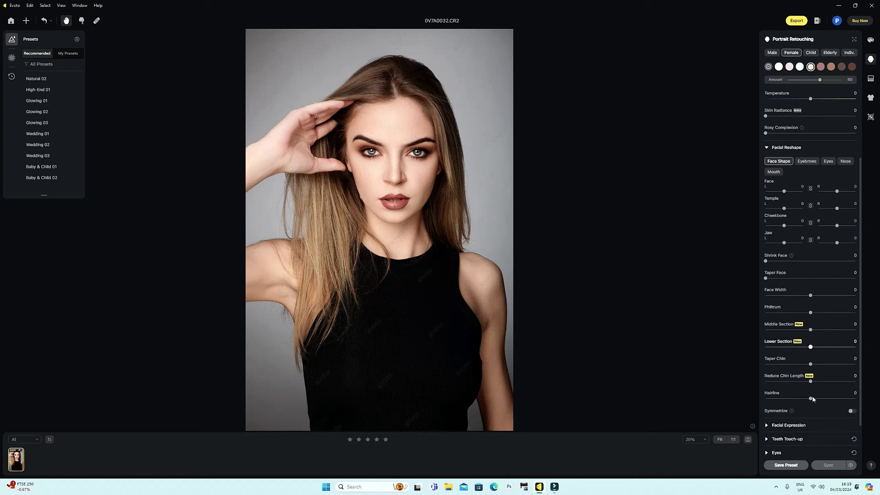
Turn on Symmetrize for the face and upper body and compare the portrait with the original.
click(851, 412)
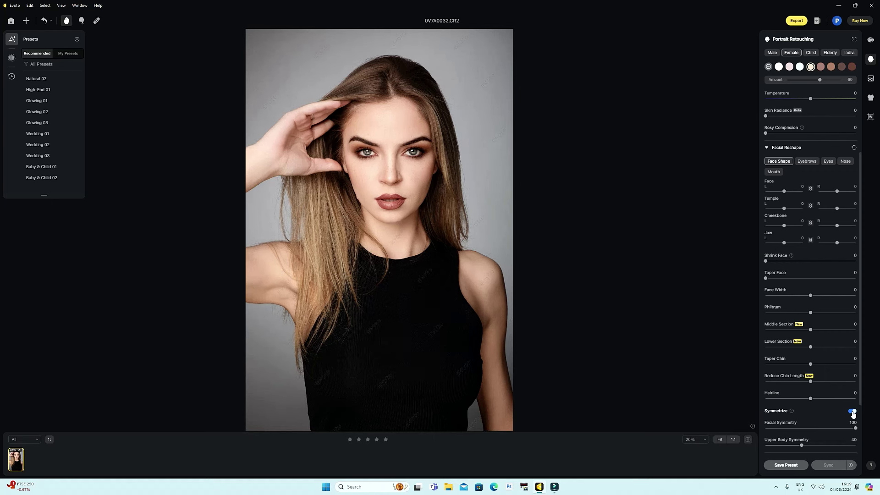
click(749, 440)
click(749, 440)
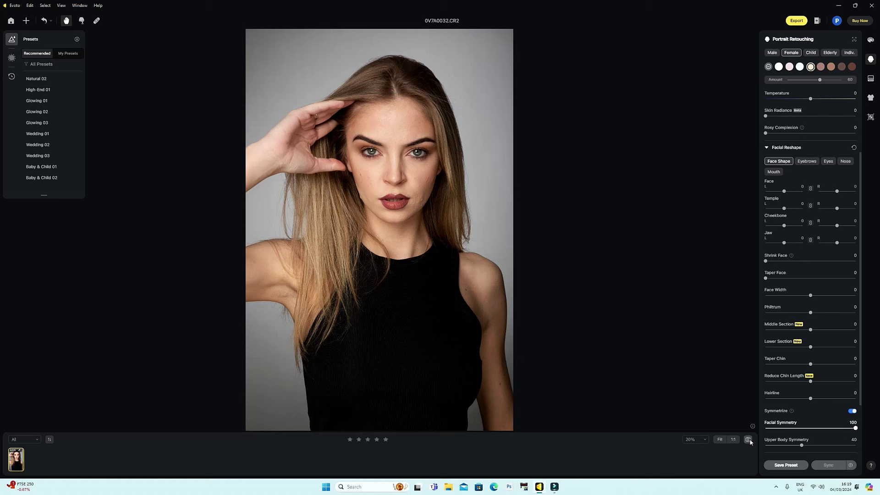
click(749, 441)
click(749, 440)
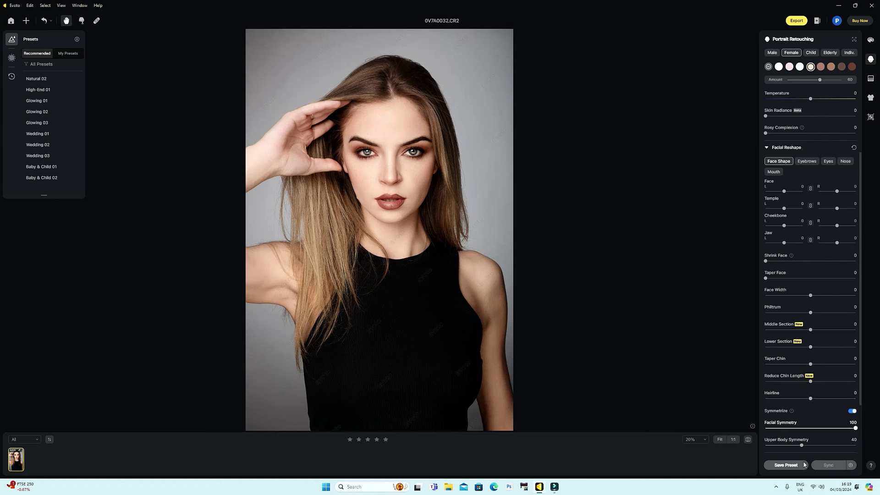
scroll(805, 403, down, 2)
scroll(805, 403, down, 1)
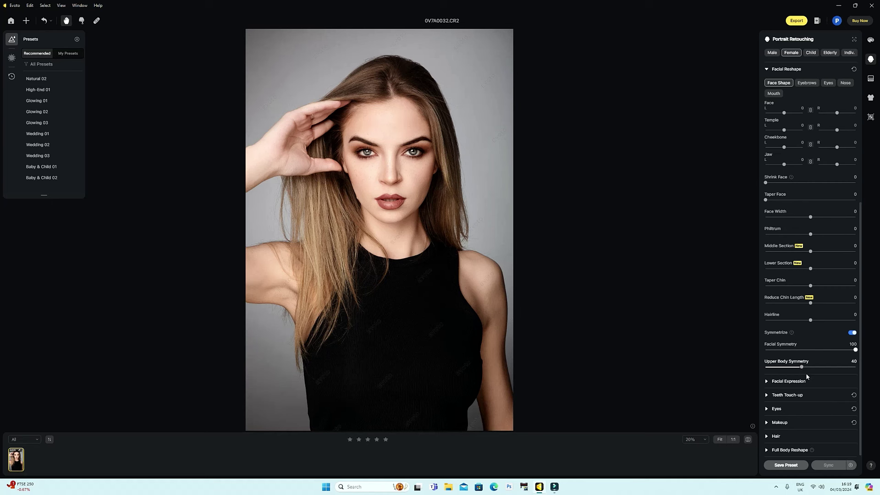
click(767, 383)
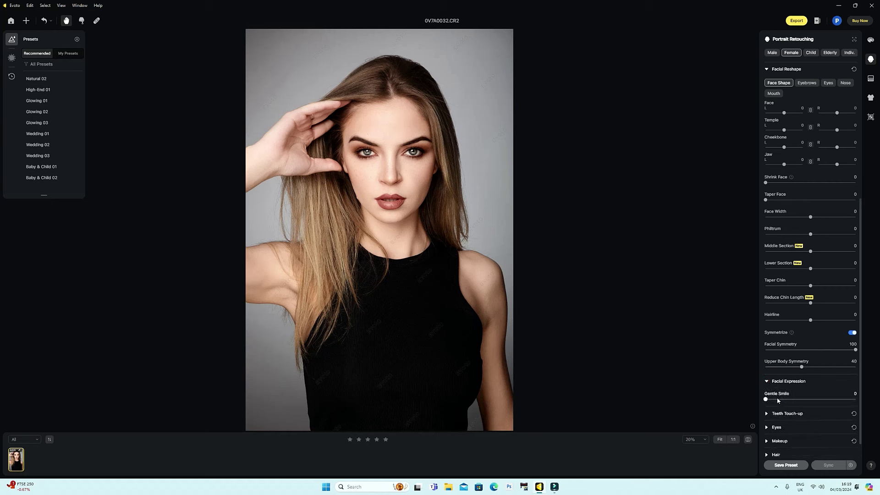
click(767, 382)
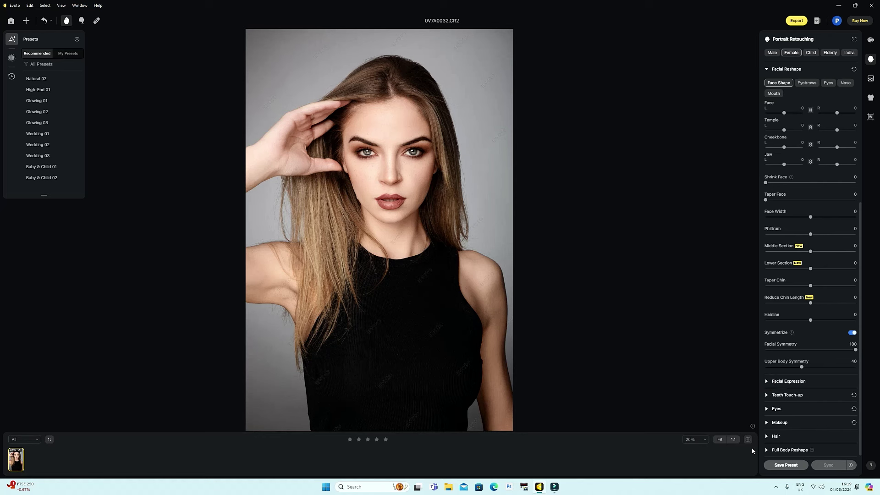
Try AI Reshape at -52 in the full body reshaping options and set it to -2.
click(767, 451)
scroll(792, 399, down, 3)
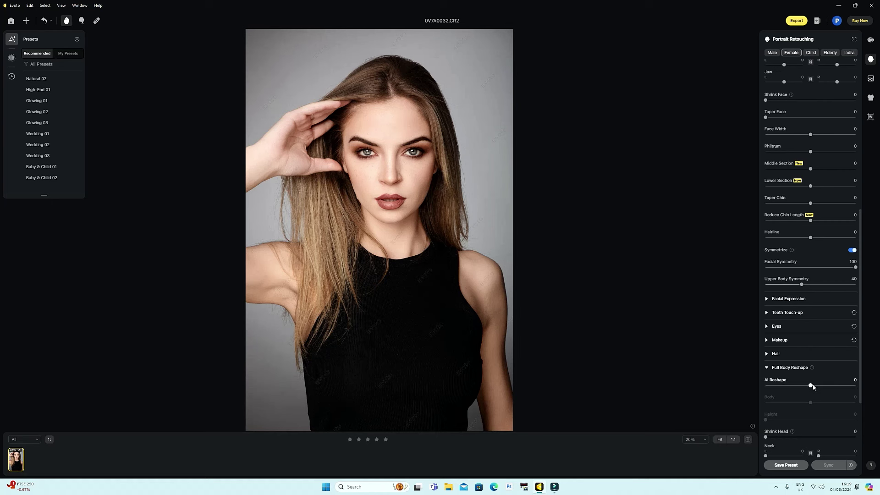
drag(813, 387, 789, 389)
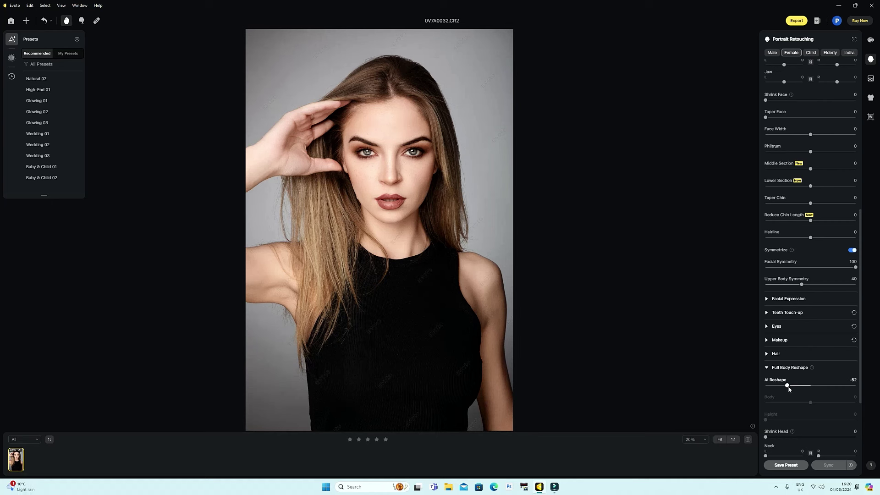
drag(789, 389, 812, 402)
scroll(810, 401, down, 1)
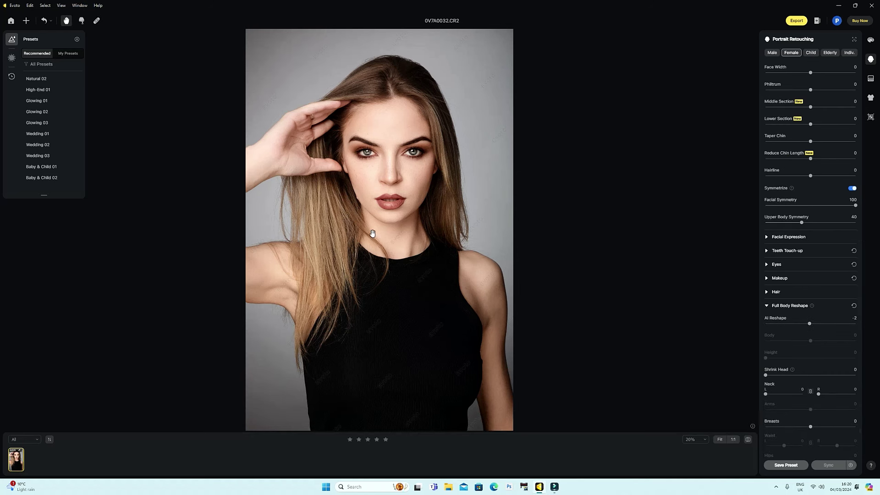
Set the Neck reshaping to 13 for both the left and right sides.
click(765, 394)
drag(766, 395, 768, 396)
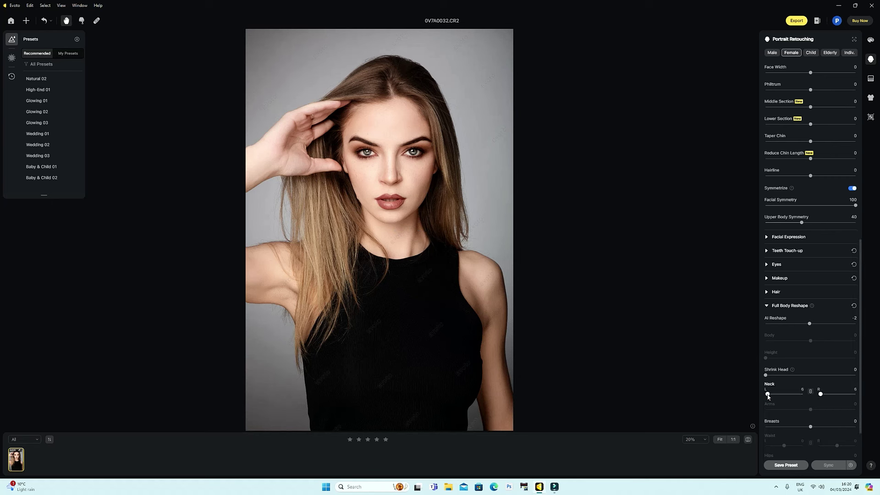
mouse_move(769, 396)
mouse_down()
mouse_move(792, 395)
mouse_move(771, 397)
mouse_up()
Try strong positive amounts of Breasts reshaping and set it to -1.
scroll(790, 394, down, 1)
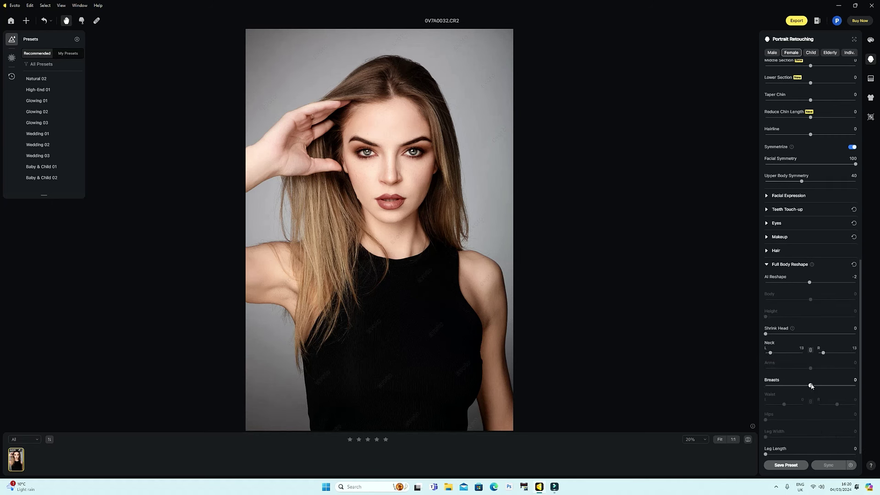
drag(832, 389, 857, 392)
click(847, 388)
drag(849, 387, 814, 387)
scroll(793, 400, down, 1)
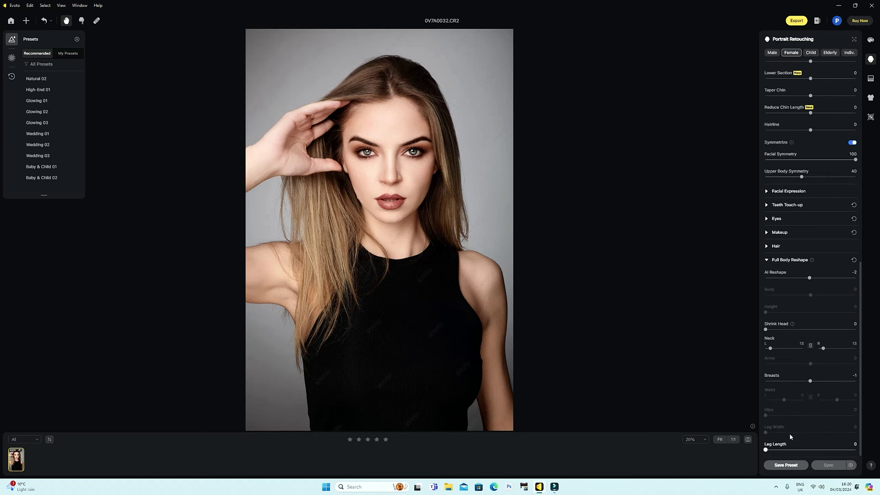
scroll(815, 367, up, 10)
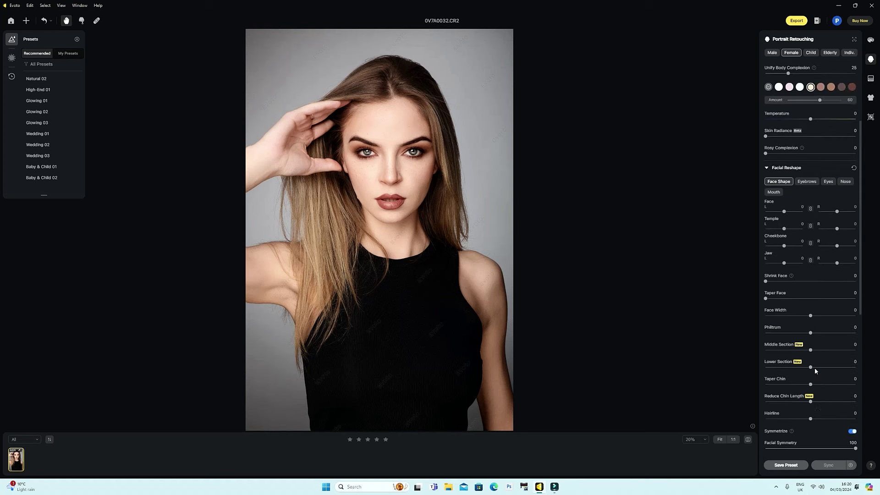
scroll(815, 368, up, 4)
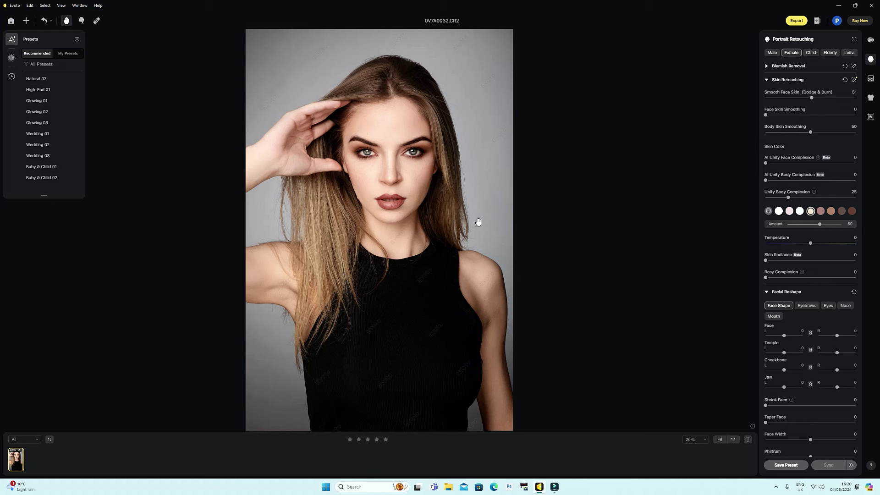
click(870, 79)
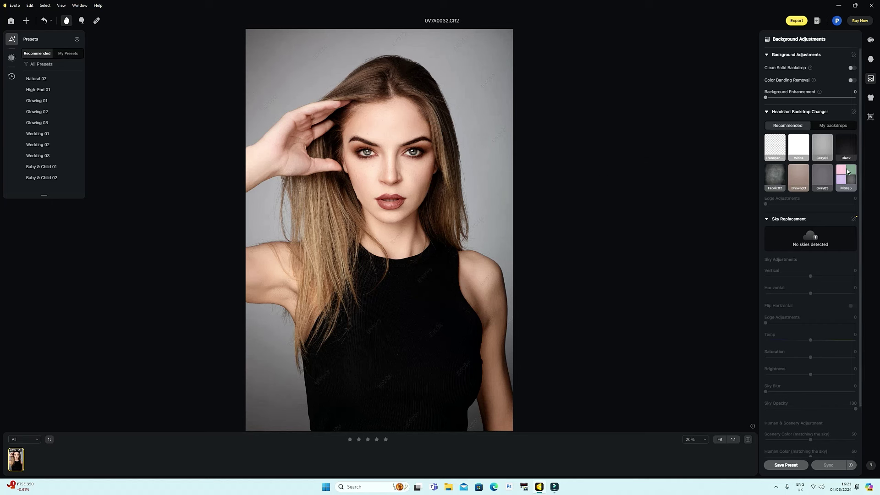
click(871, 60)
Set Remove Stray Hairs to 50 with the head in close-up and compare the hair with the original.
scroll(816, 339, down, 5)
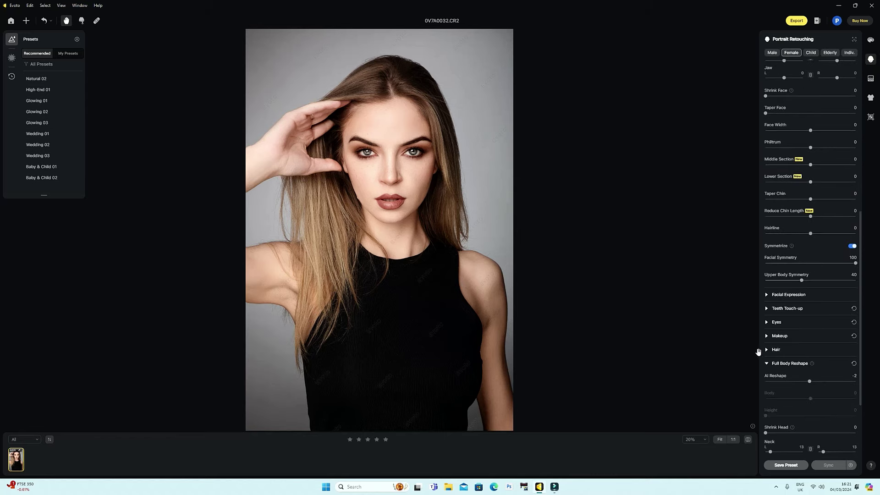
scroll(410, 177, up, 5)
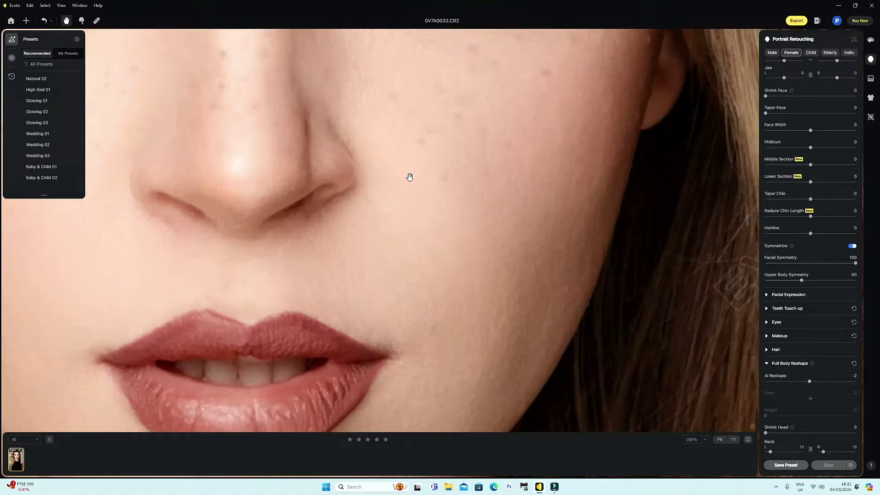
scroll(409, 177, down, 5)
scroll(399, 122, up, 3)
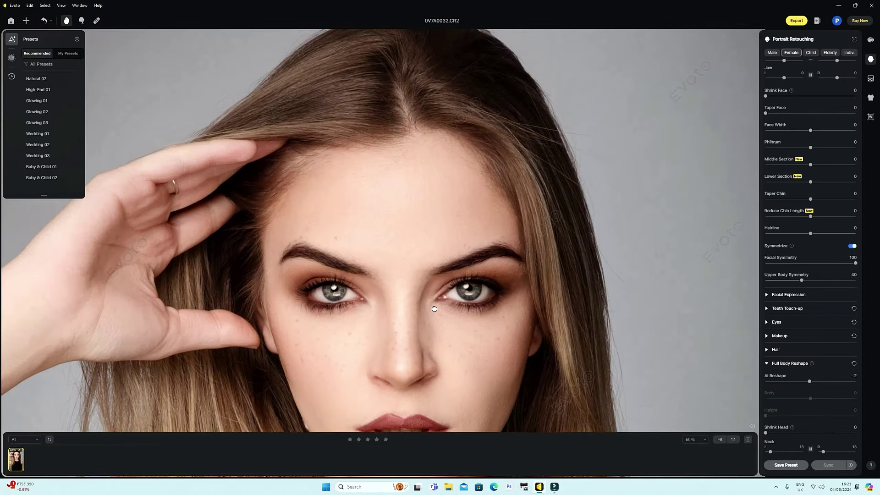
drag(435, 308, 424, 300)
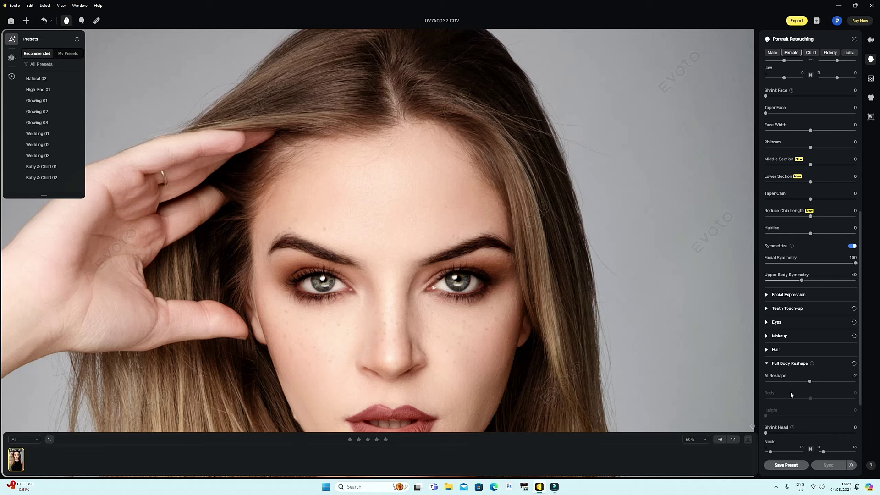
click(767, 363)
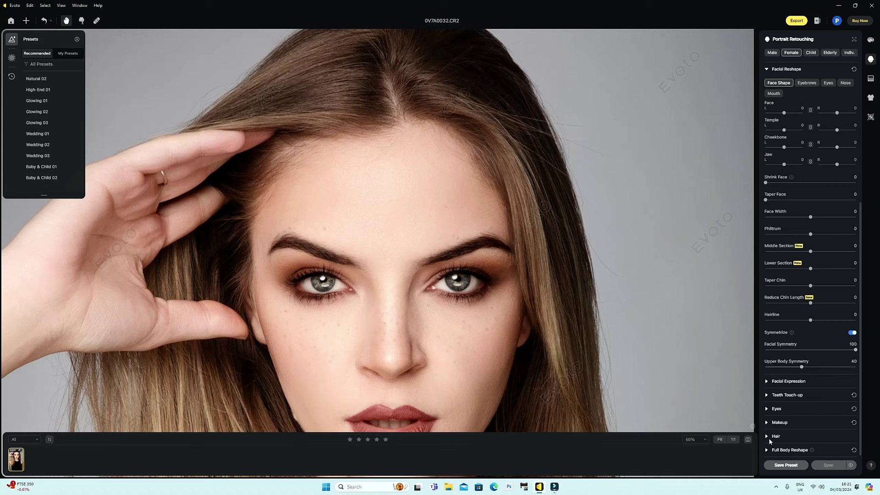
click(766, 435)
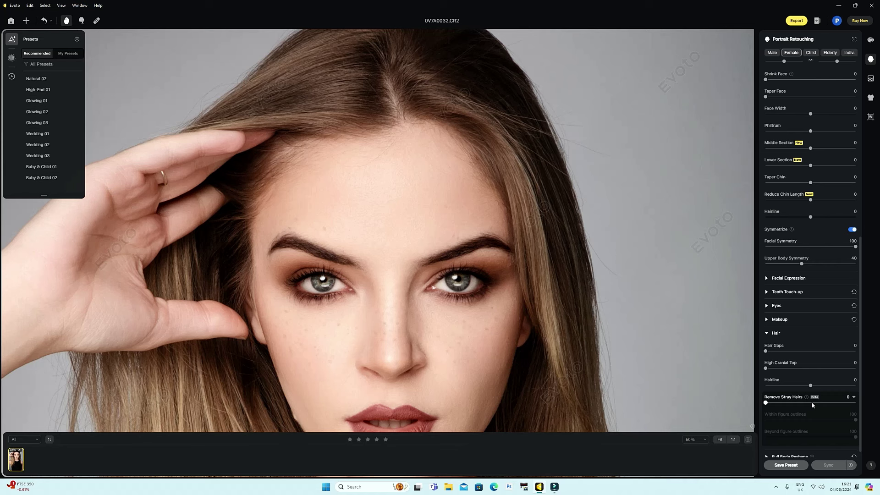
click(811, 403)
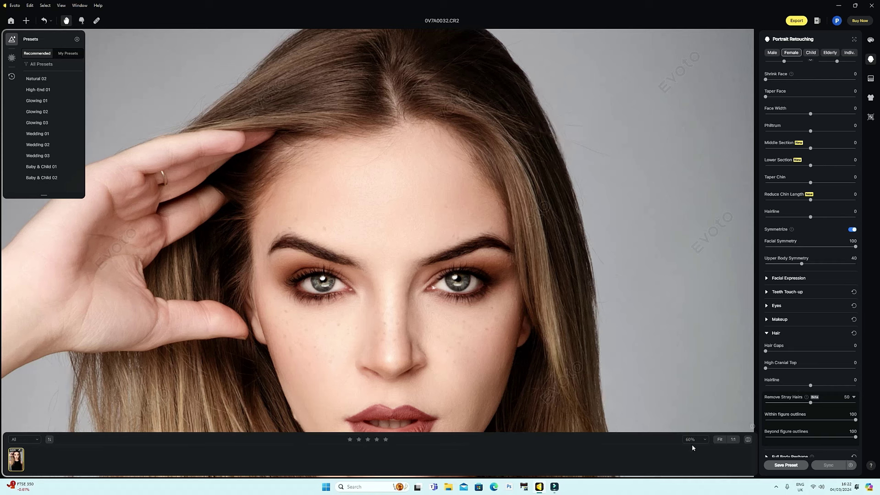
click(749, 441)
click(749, 441)
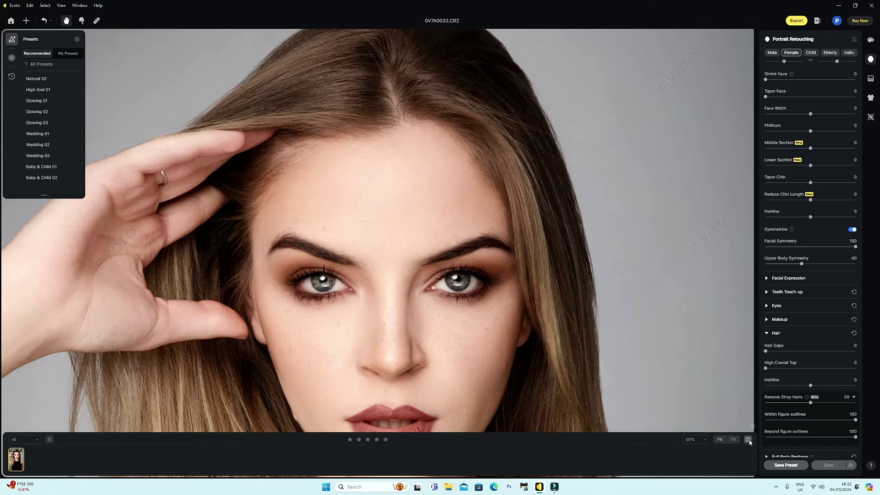
click(749, 441)
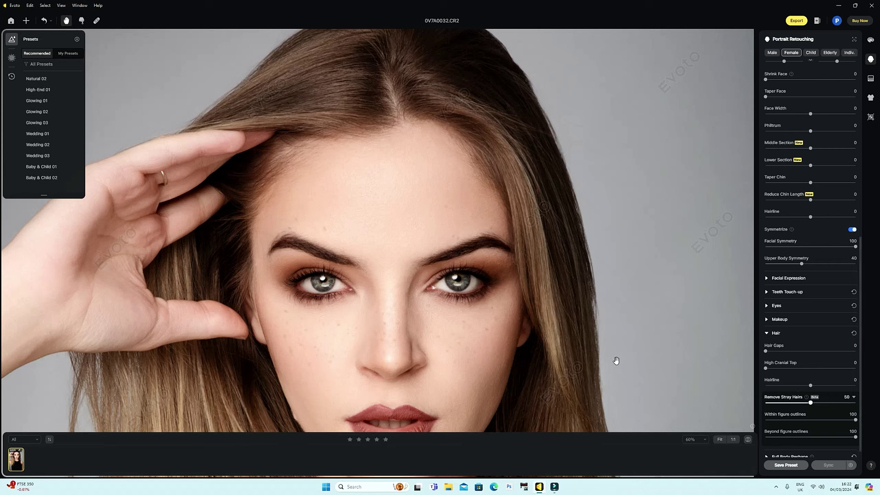
Raise Remove Stray Hairs to 97, compare it with the original, and set Hair Gaps to 41.
click(853, 403)
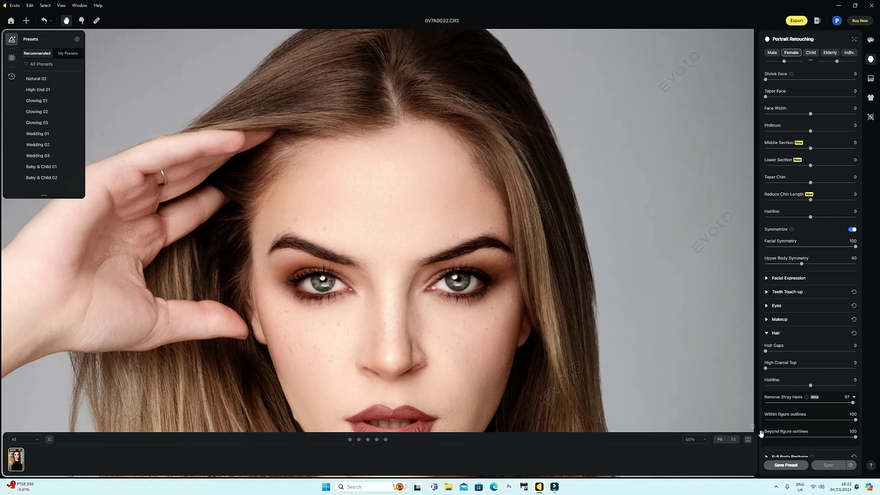
click(749, 440)
scroll(818, 360, down, 1)
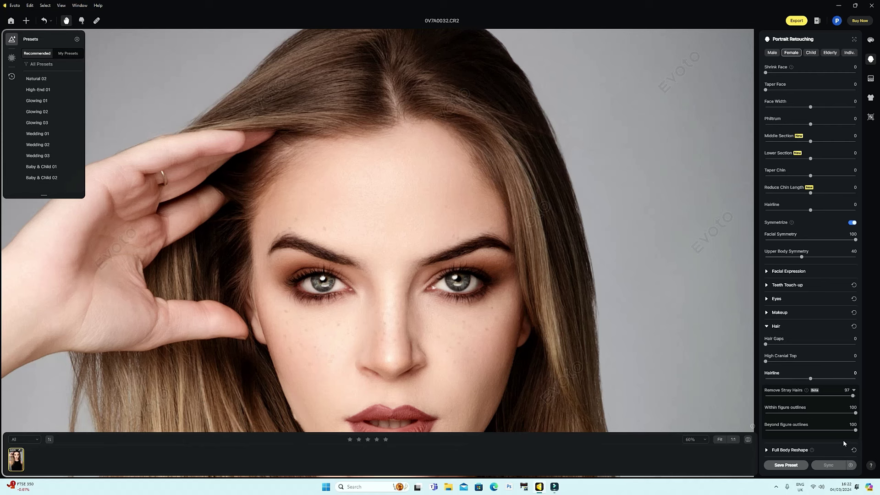
click(802, 345)
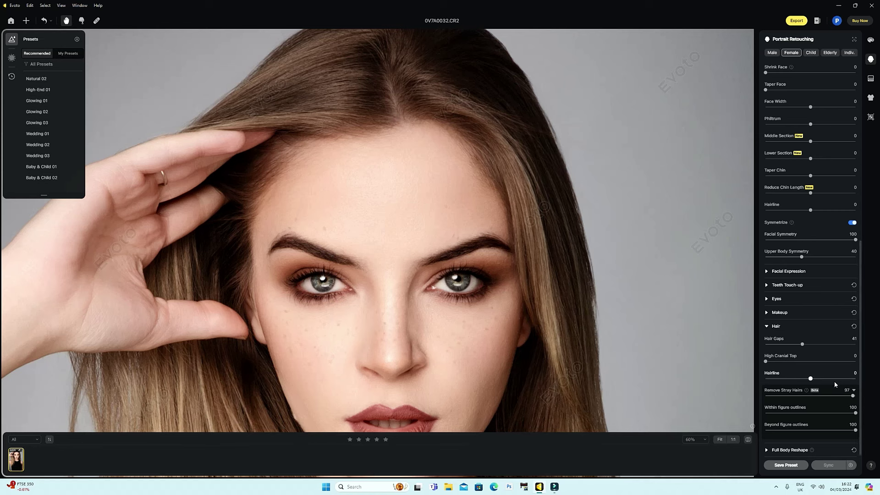
Try Hair Gaps at 85 and lower it to a moderate amount.
drag(802, 344, 842, 344)
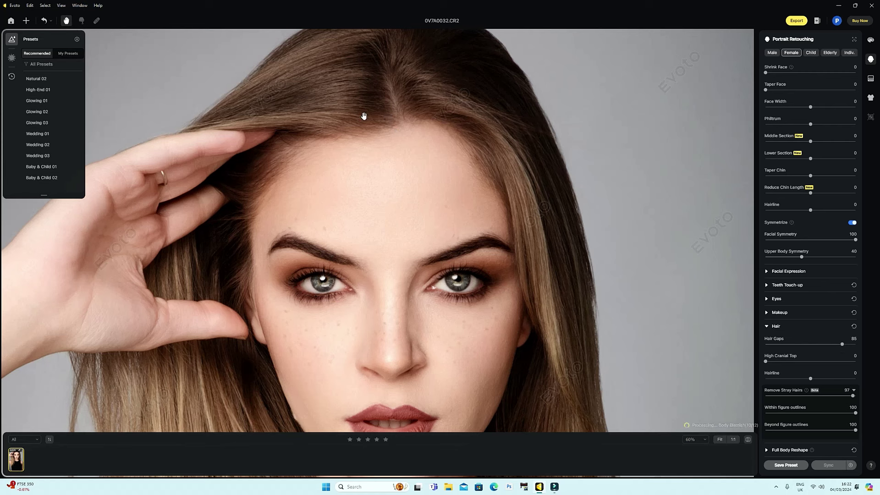
click(805, 344)
Browse the full headshot backdrop collection and try the Pink01, Pink02, Fabric02 and Fabric04 backdrops behind the portrait.
click(871, 81)
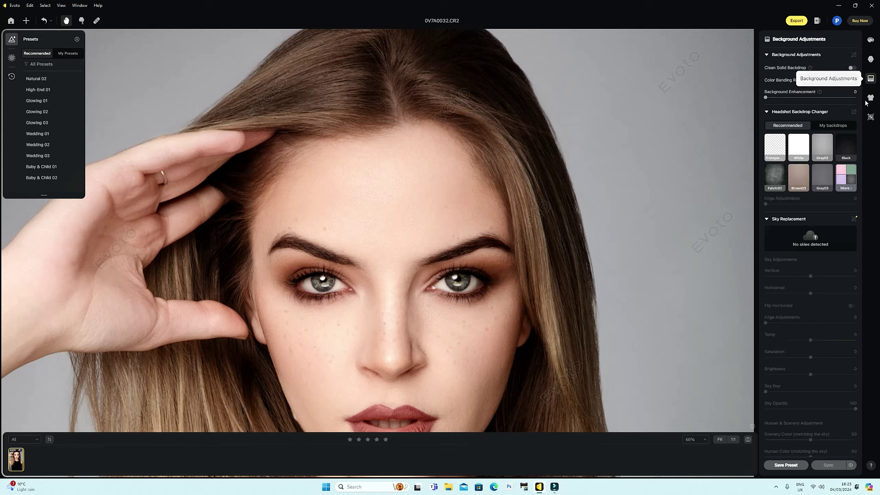
click(831, 182)
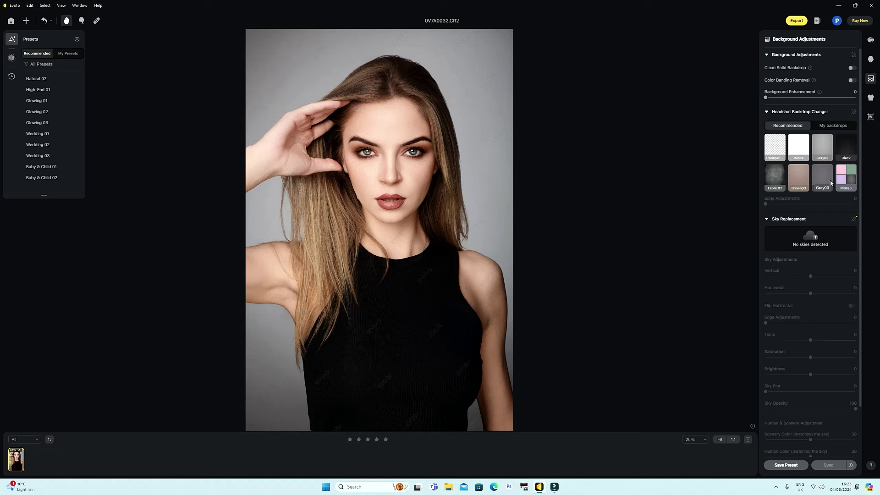
click(846, 177)
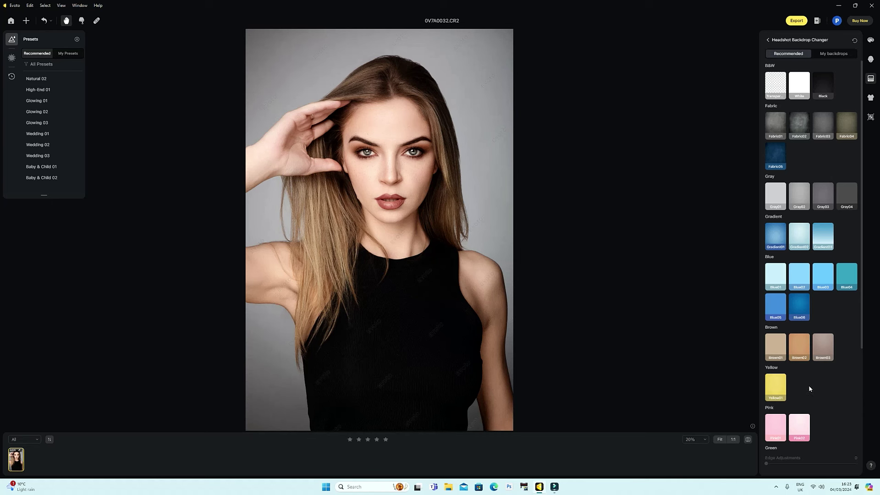
click(776, 429)
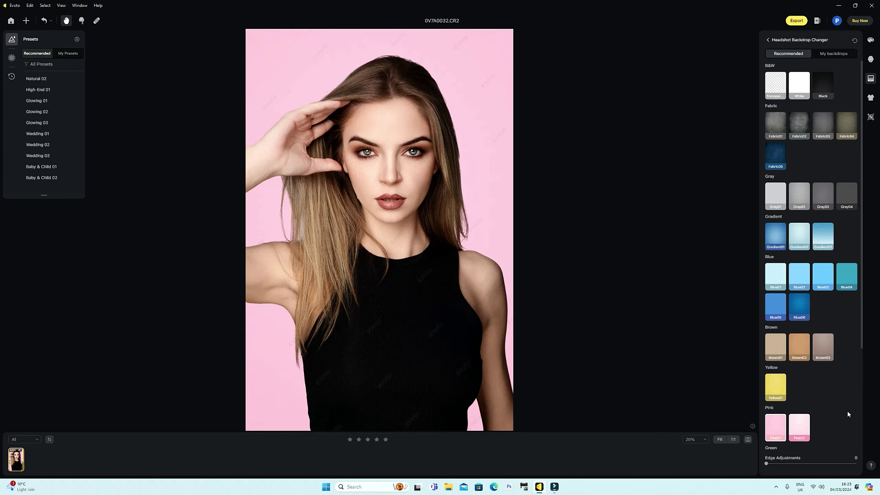
click(799, 429)
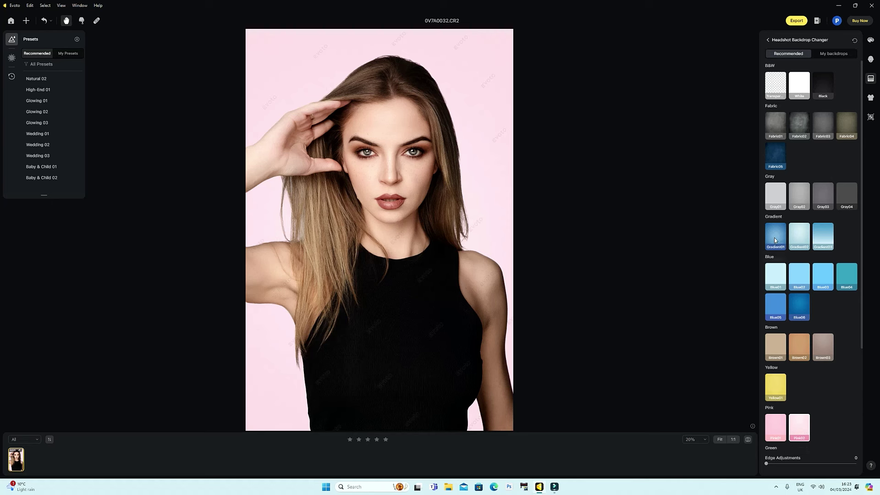
click(800, 122)
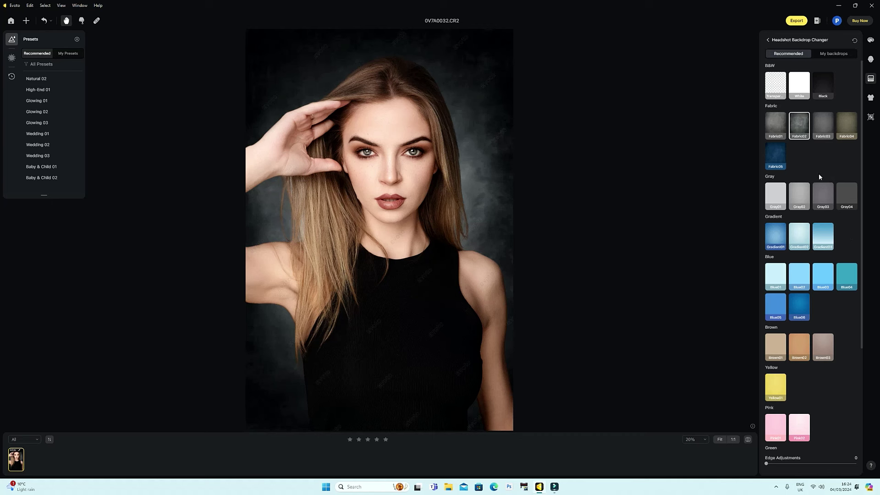
click(851, 126)
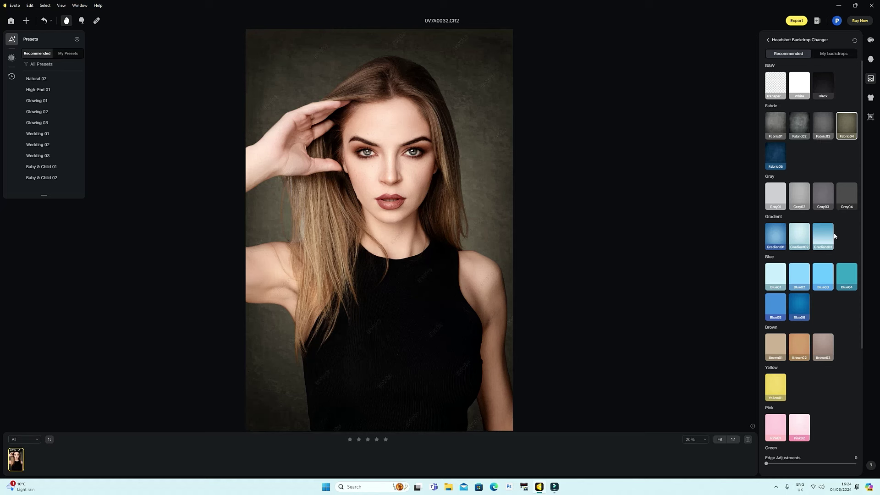
Try the Gray02 backdrop and compare the portrait repeatedly with the original.
click(800, 195)
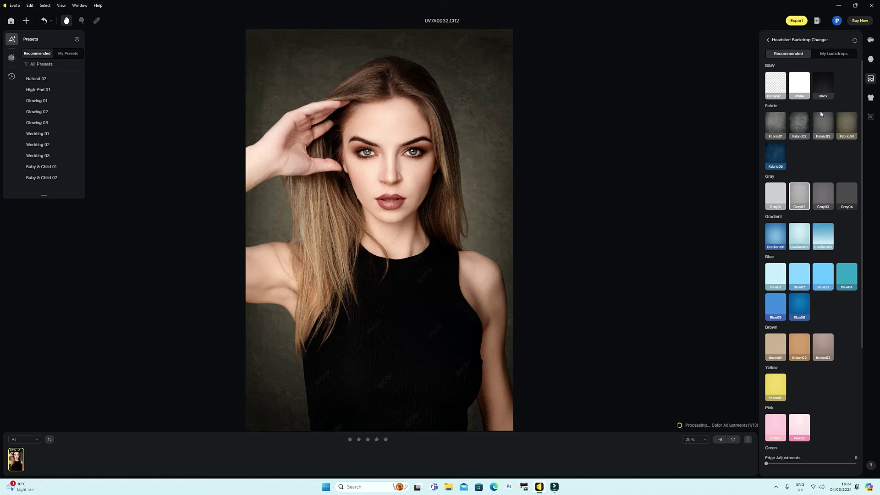
click(748, 440)
click(749, 440)
click(748, 441)
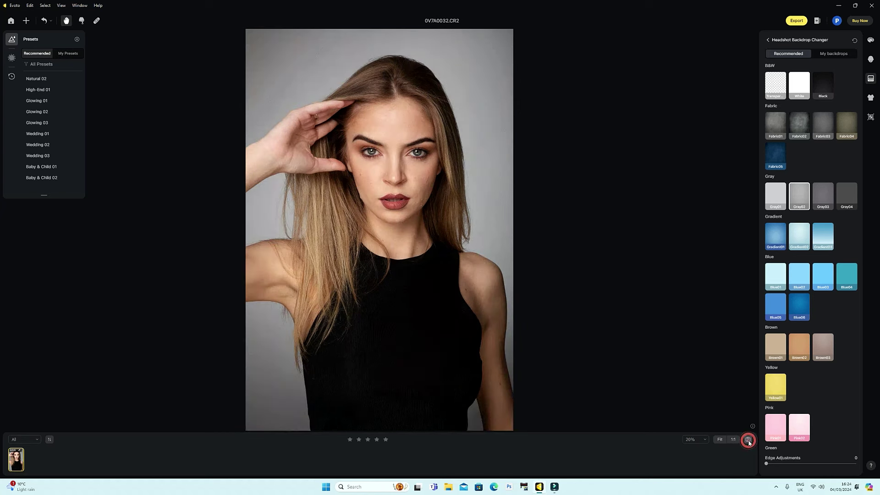
click(748, 441)
click(749, 441)
click(749, 441)
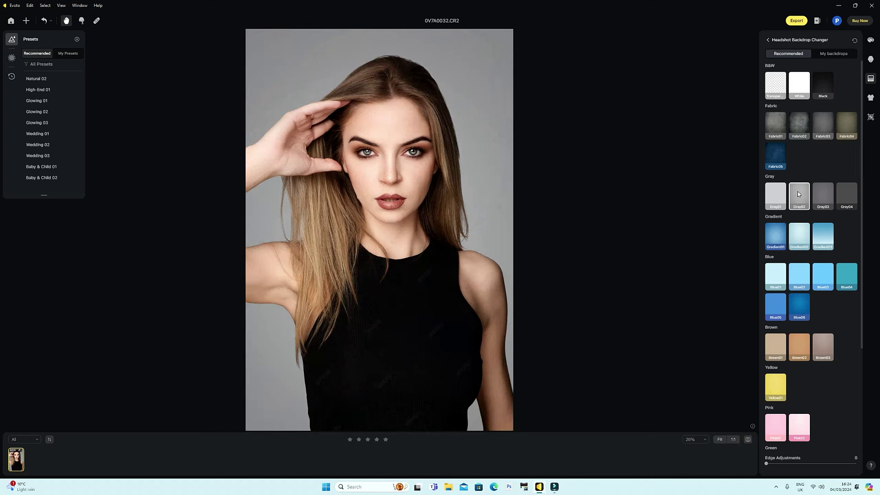
Try the Gray04, Brown01, Brown02 and Brown03 backdrops behind the portrait.
click(841, 192)
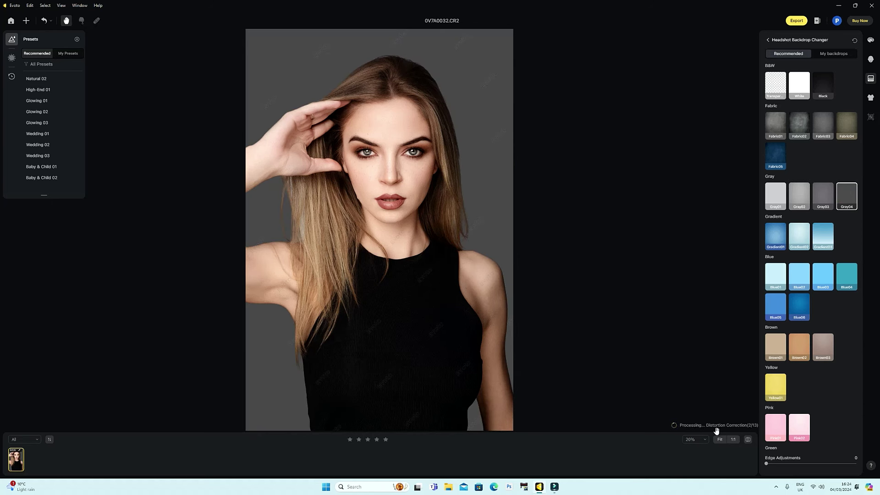
click(777, 348)
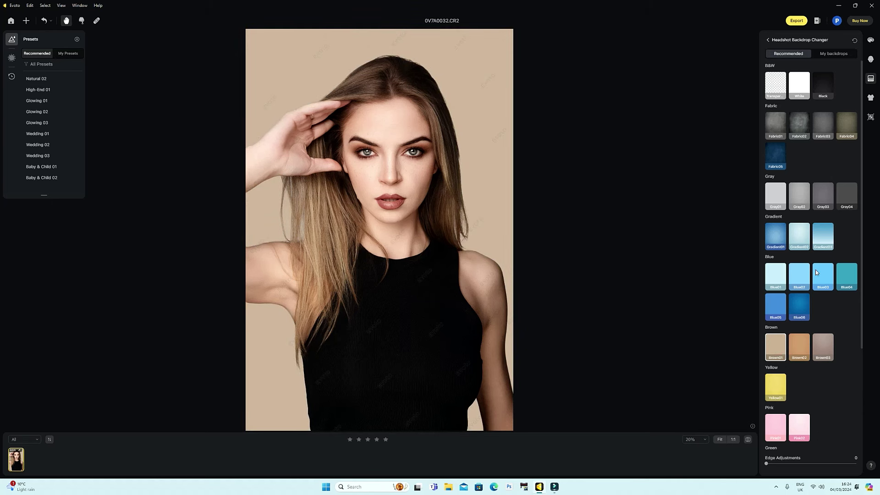
click(795, 342)
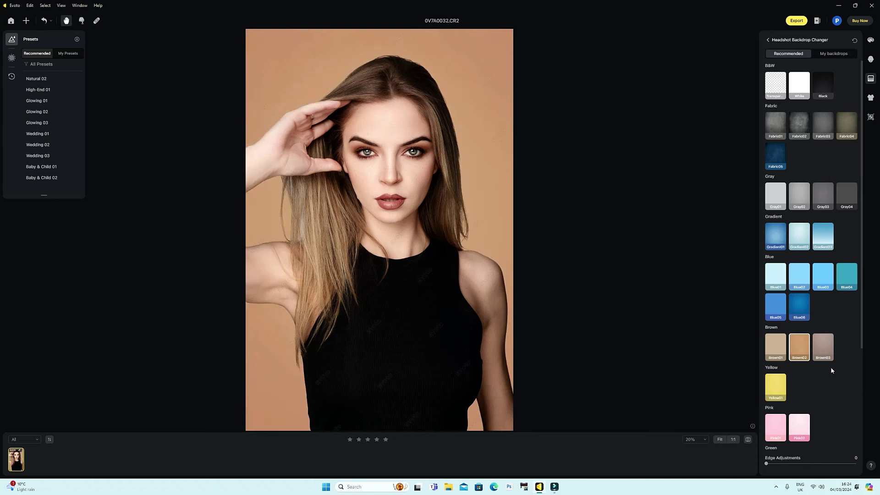
click(822, 351)
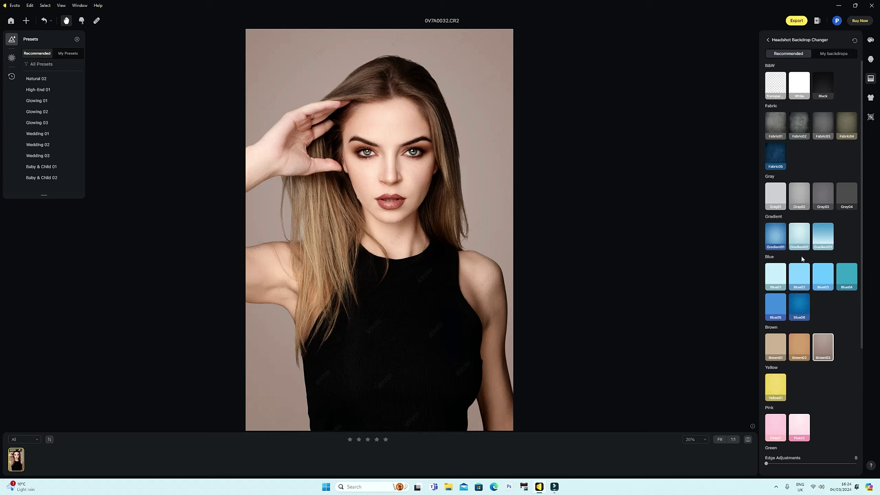
Try the bolder Gradient03, Green02, Red05 and Red01 backdrops behind the portrait.
scroll(803, 259, down, 2)
scroll(803, 259, up, 1)
click(827, 219)
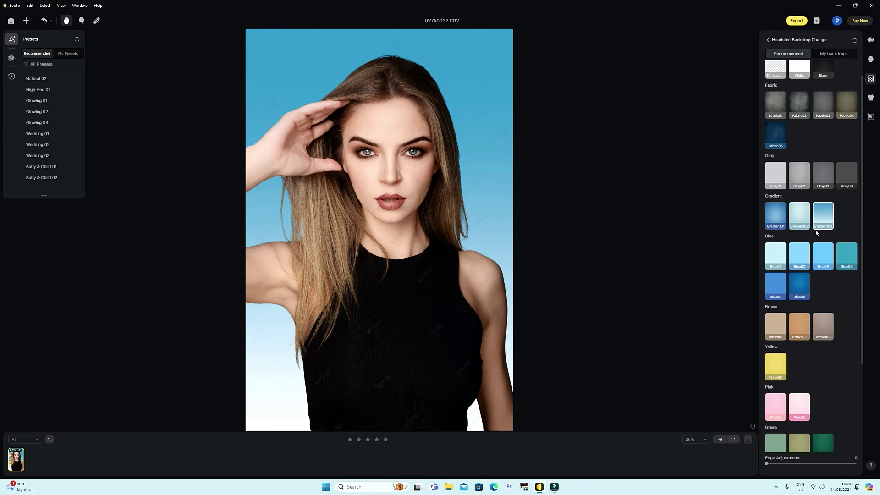
scroll(801, 362, down, 3)
click(794, 384)
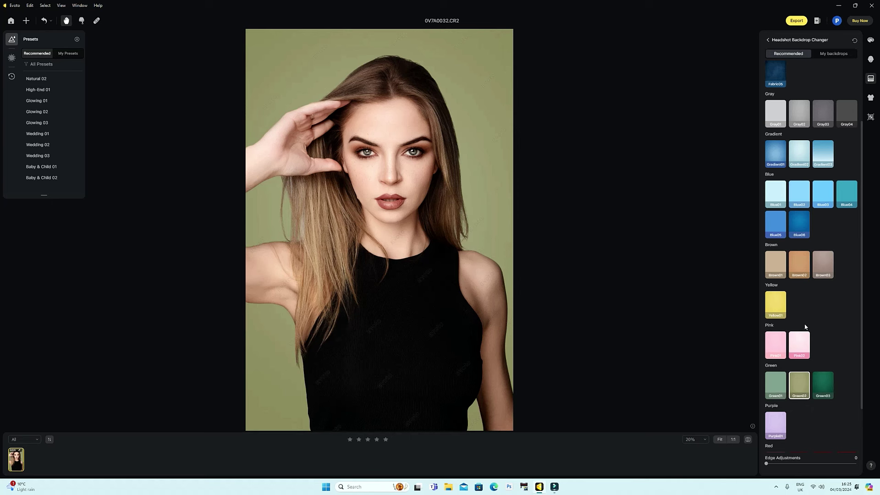
scroll(812, 342, down, 2)
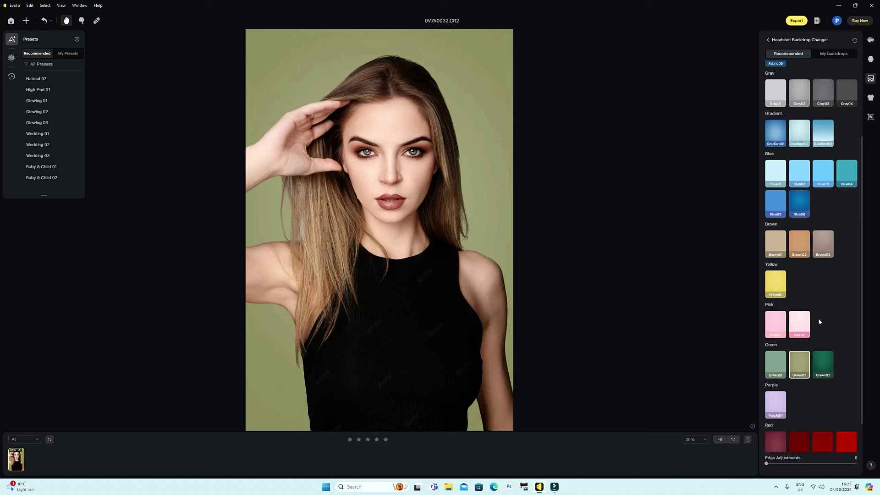
click(771, 429)
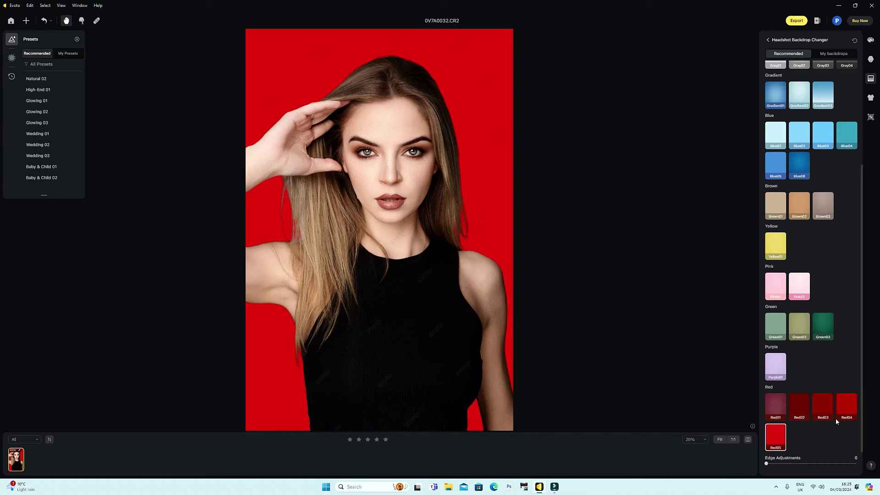
click(774, 406)
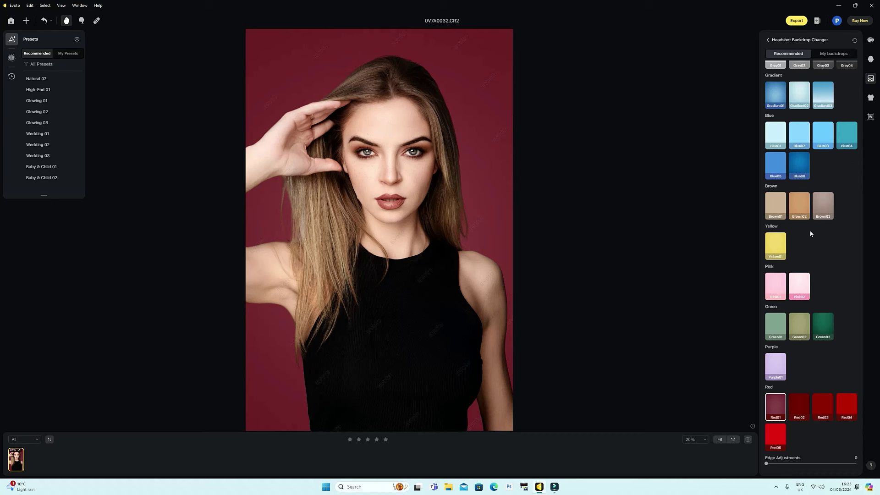
Apply the Brown01 backdrop and export the retouched portrait to the SIN RT folder.
click(777, 205)
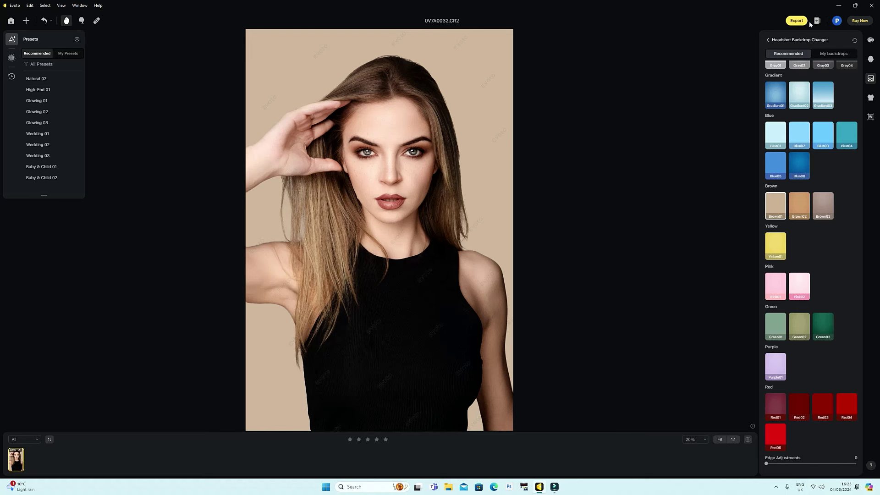
click(796, 23)
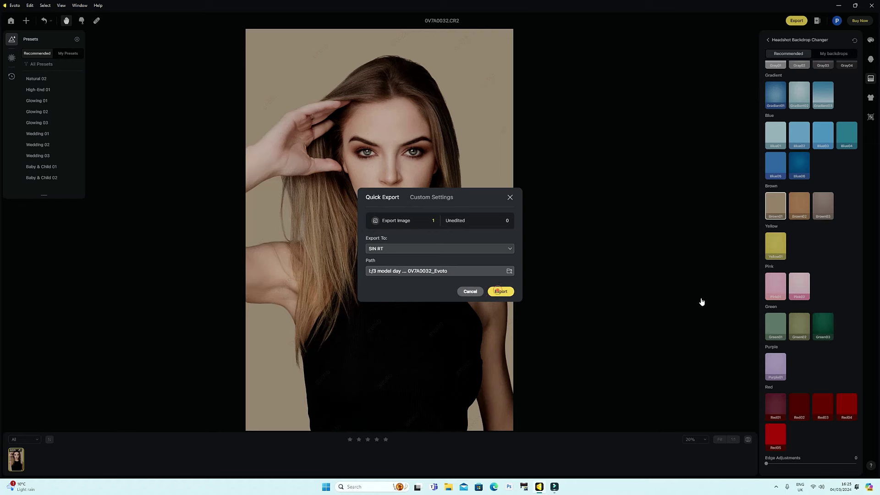
key(Return)
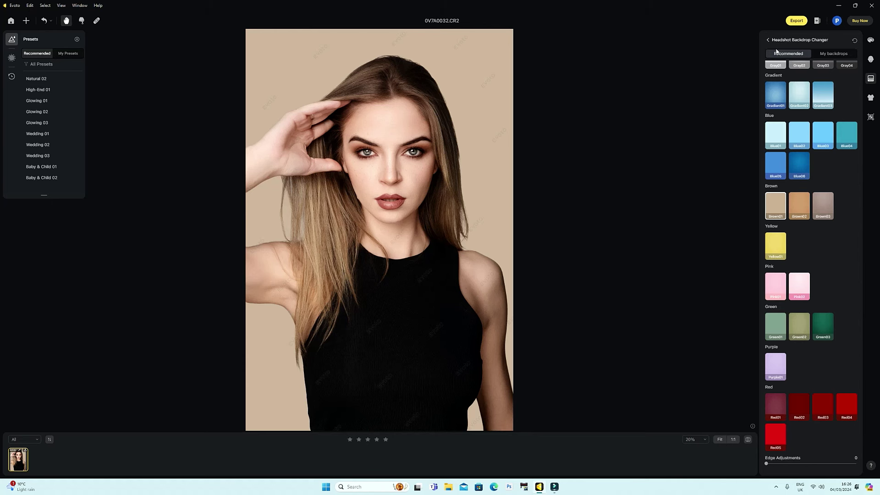
Locate the exported picture in the 0V7A0032_Evoto folder through the export list and open it in Adobe Photoshop 2024.
click(817, 21)
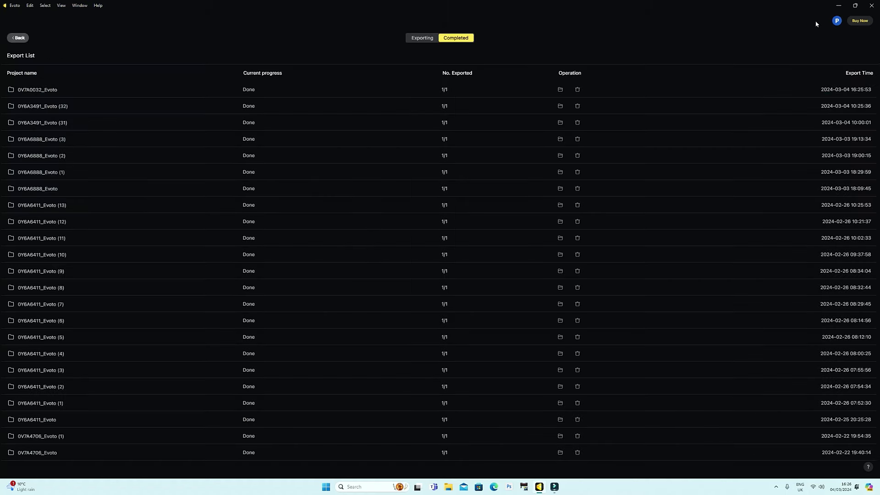
click(560, 90)
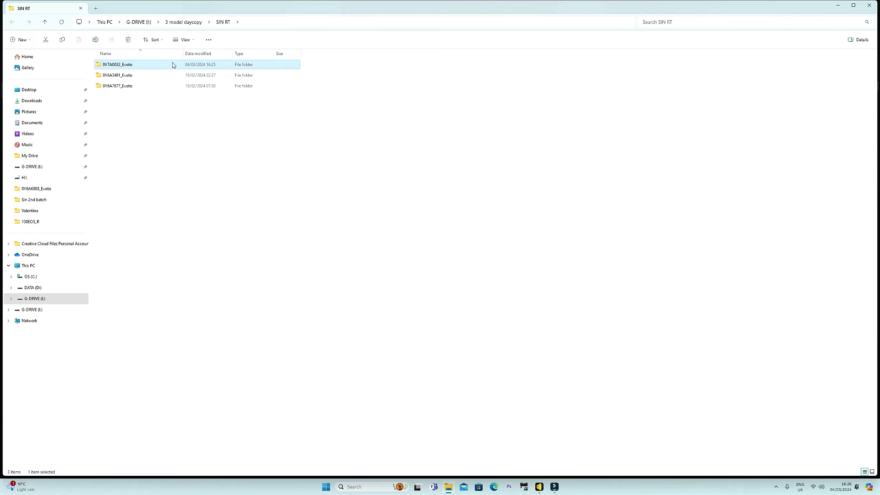
double_click(172, 64)
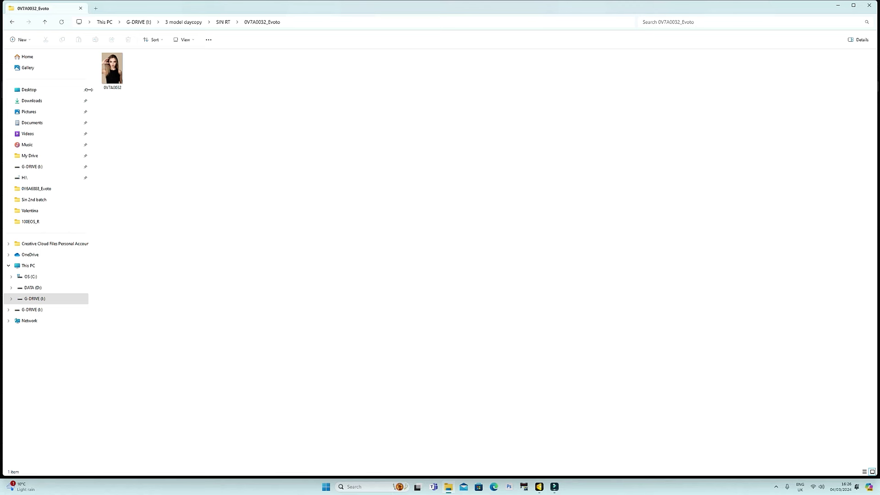
right_click(120, 75)
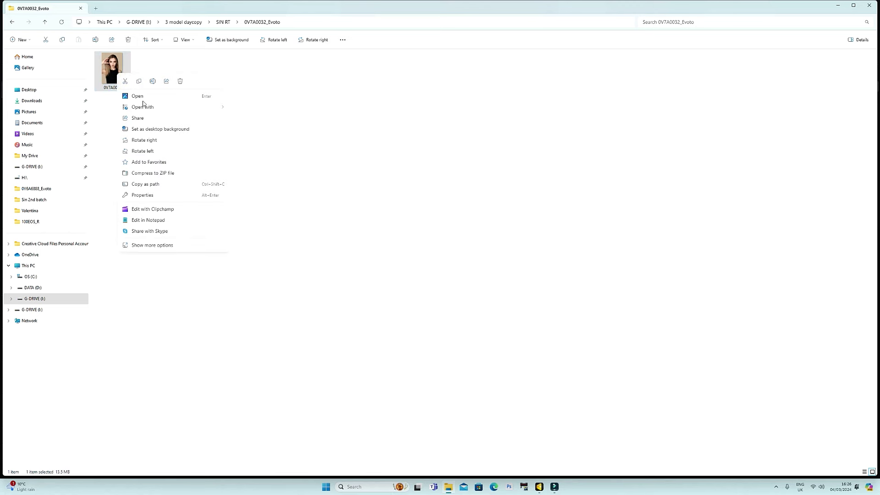
mouse_move(160, 108)
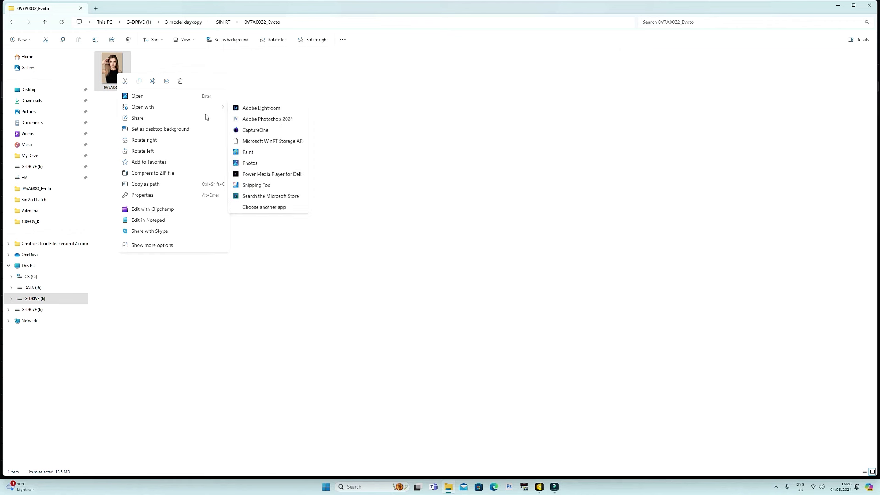
click(273, 117)
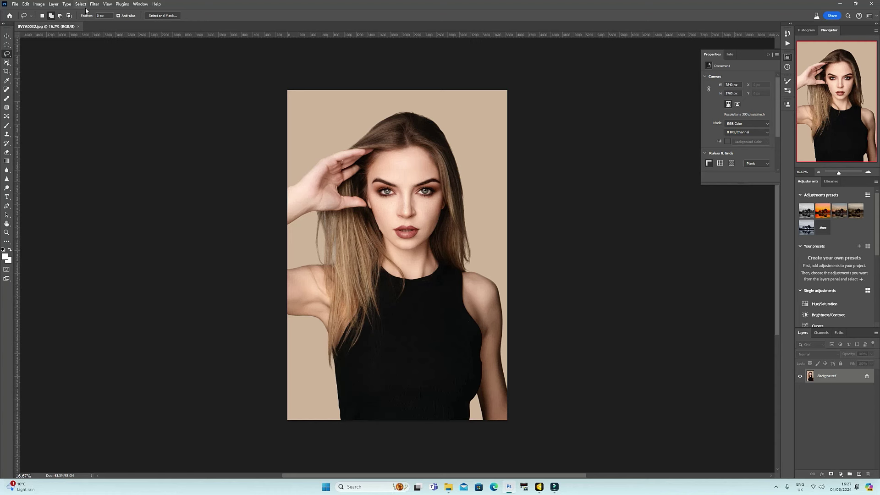
Expand the crop to a full-height square with equal space on both sides of the portrait, filling the added areas with Content-Aware Fill.
click(7, 71)
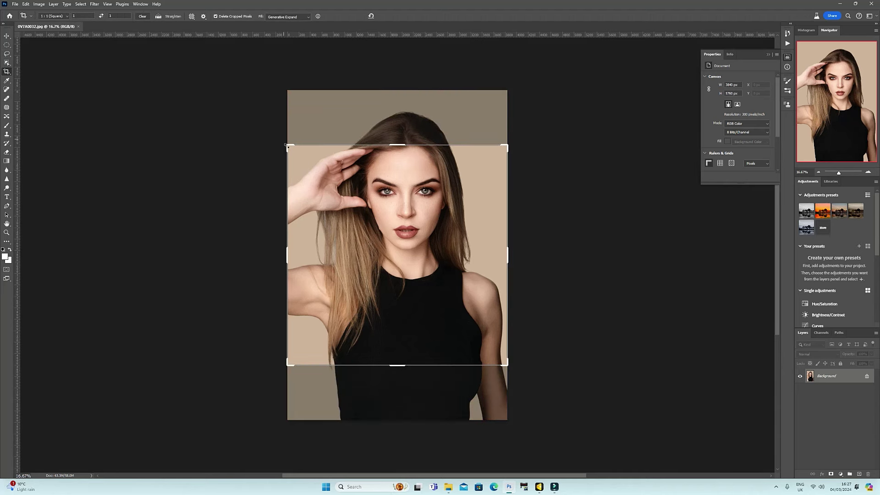
drag(287, 147, 252, 128)
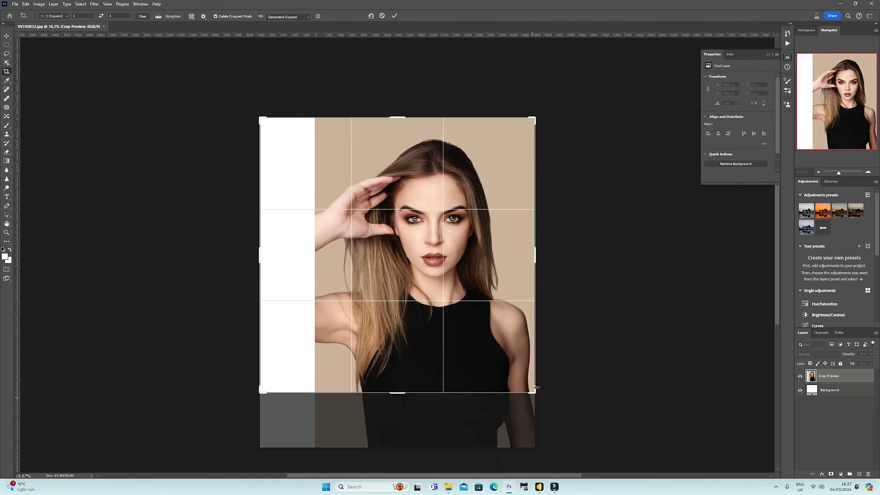
drag(533, 392, 557, 426)
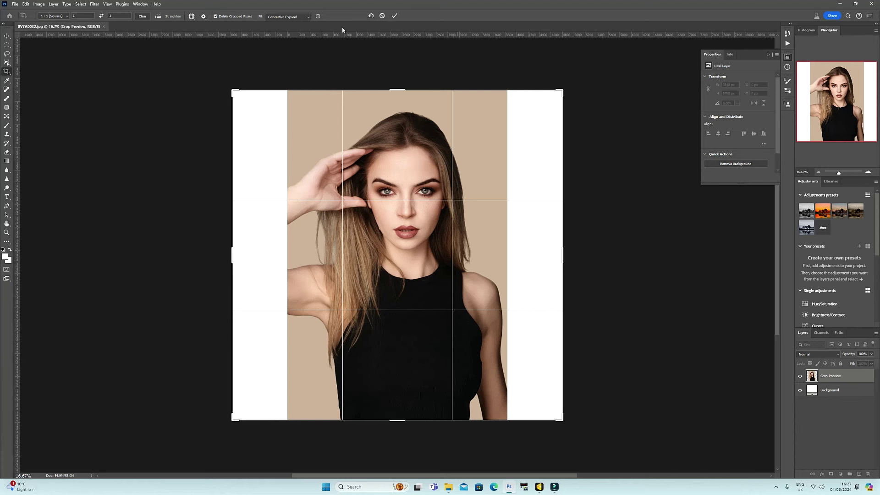
click(308, 19)
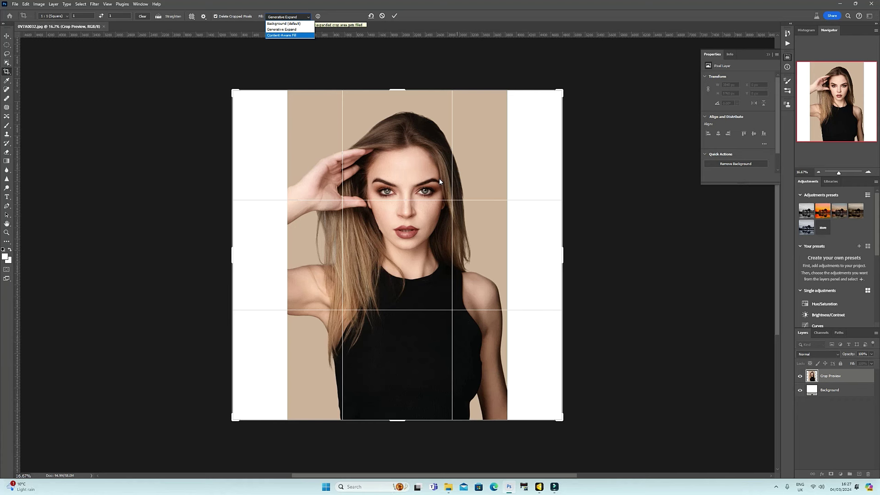
click(282, 35)
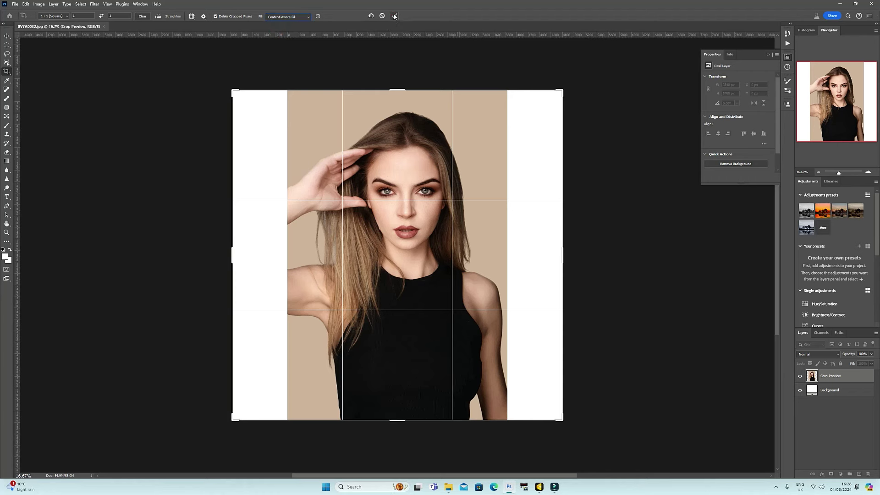
click(394, 16)
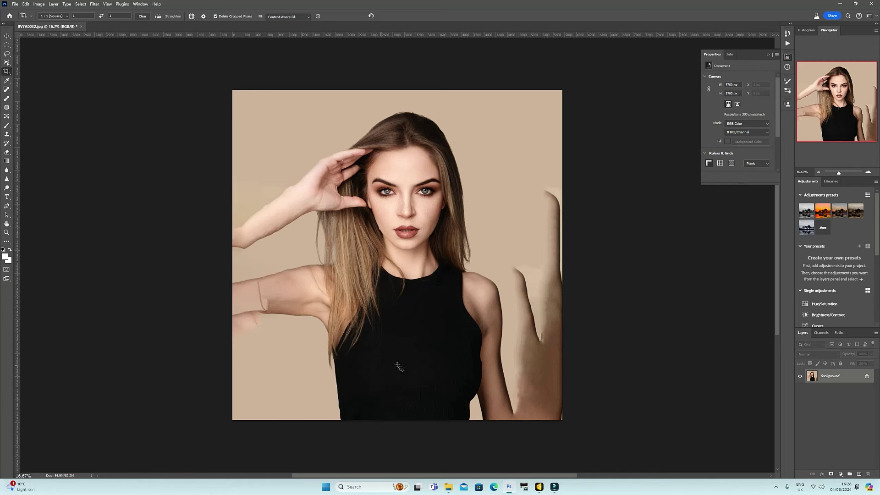
Undo the Content-Aware crop that expanded the portrait to a square.
click(26, 4)
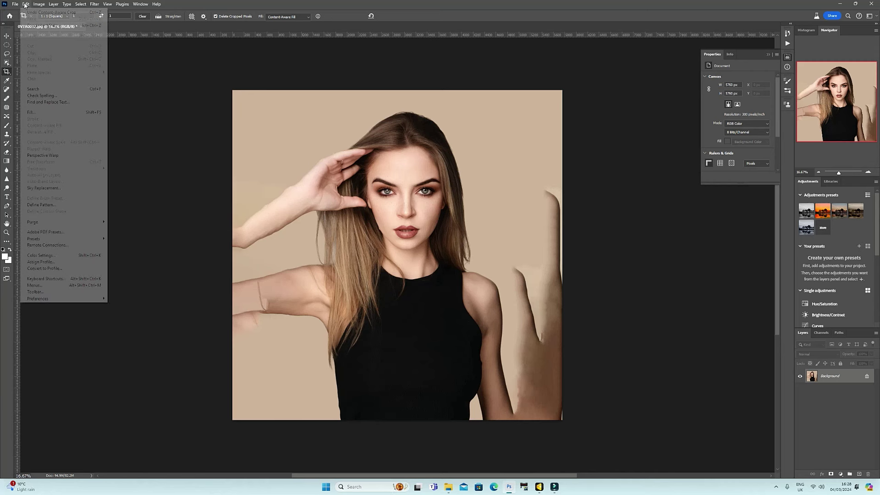
click(50, 12)
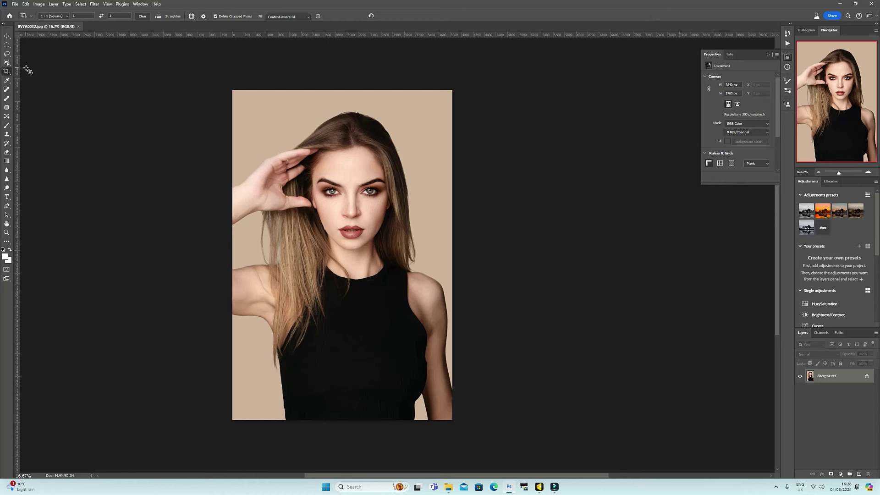
key(ctrl+0)
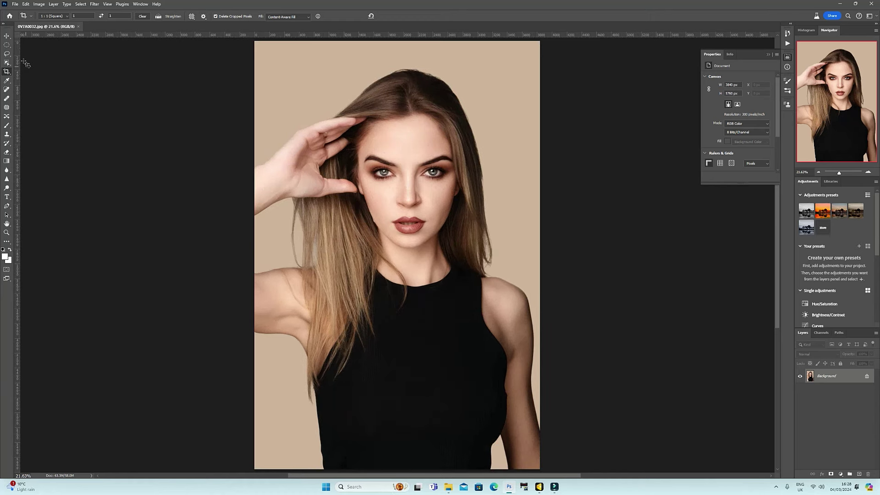
Enlarge the 1:1 crop frame to the full height of the portrait with equal empty space on both sides.
click(257, 102)
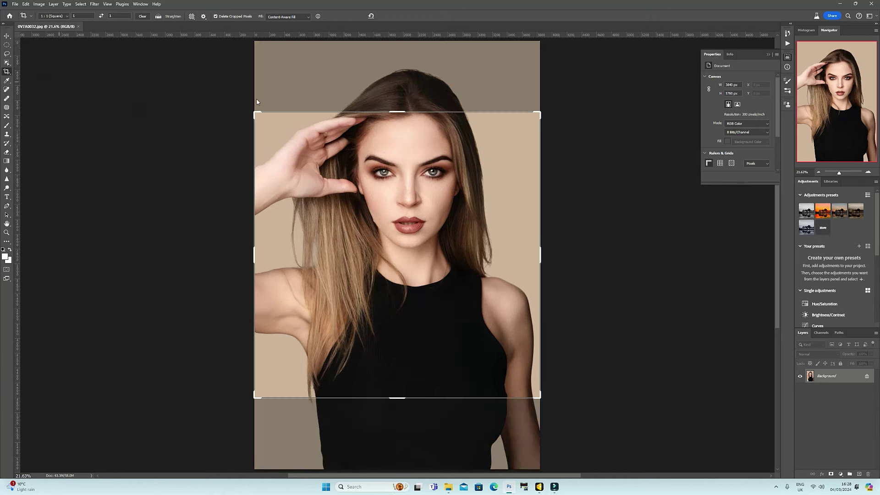
drag(253, 110, 209, 85)
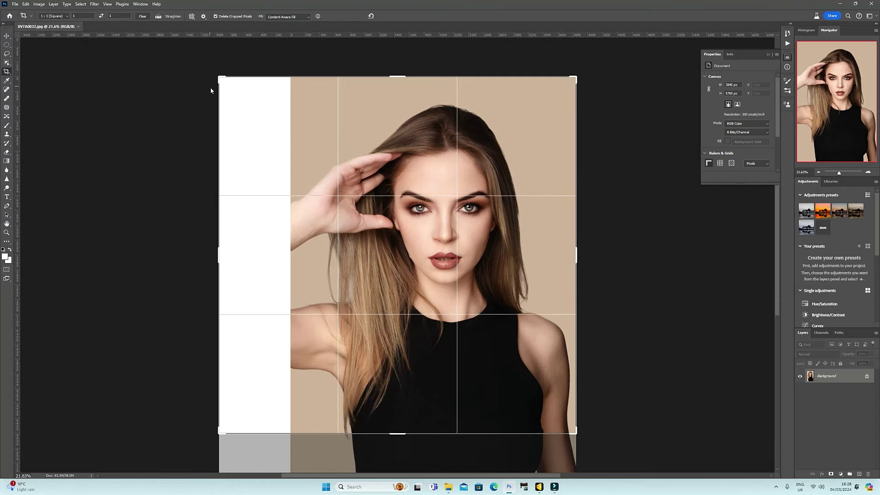
drag(573, 435, 603, 468)
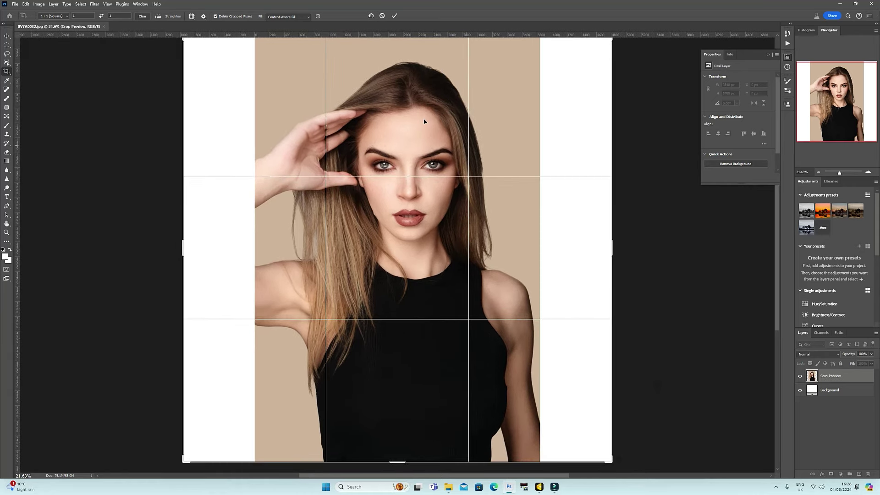
Set the crop fill to Generative Expand, apply the crop and generate the added side areas.
click(287, 18)
click(288, 28)
click(395, 16)
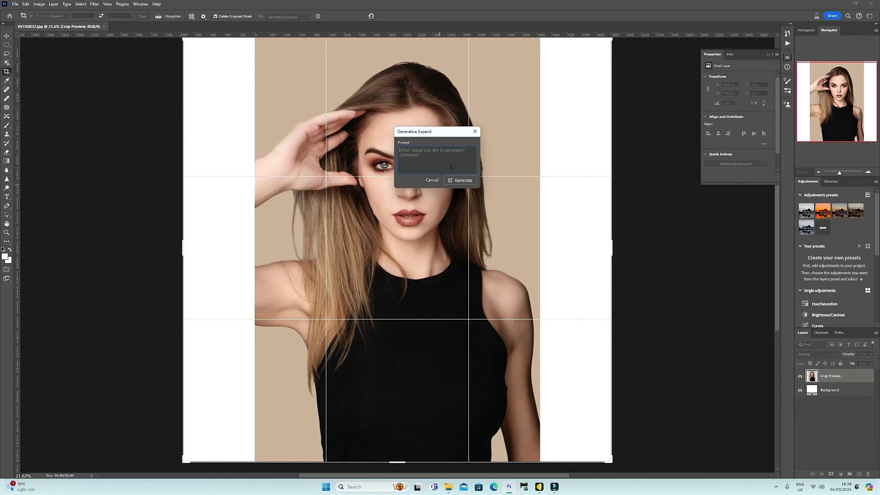
click(401, 150)
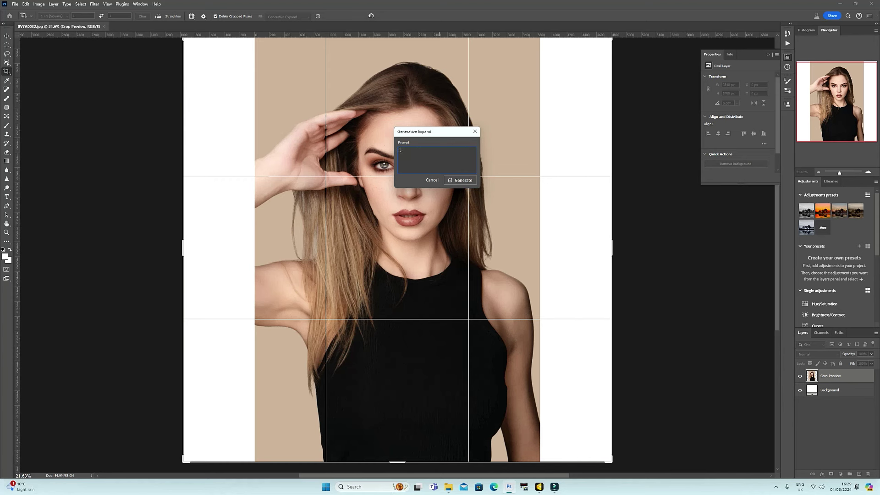
click(462, 181)
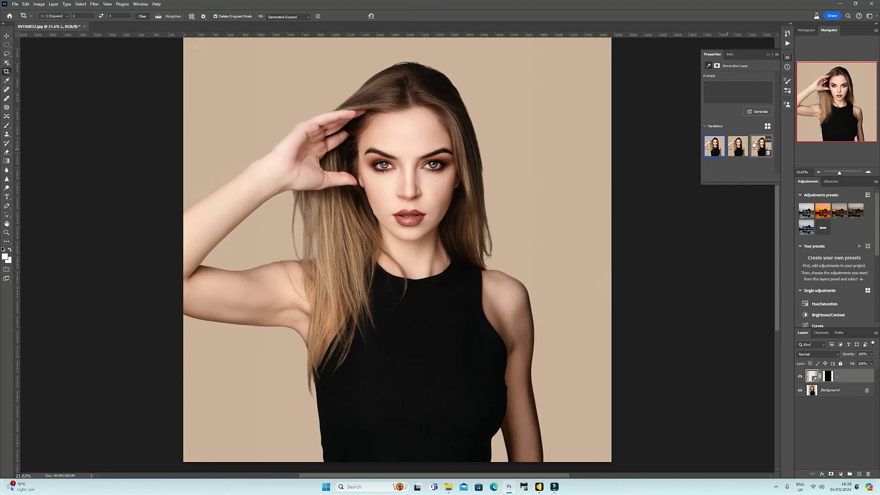
Compare the three generated variations of the expanded arm and backdrop, and choose the second one.
click(737, 150)
click(717, 152)
click(737, 150)
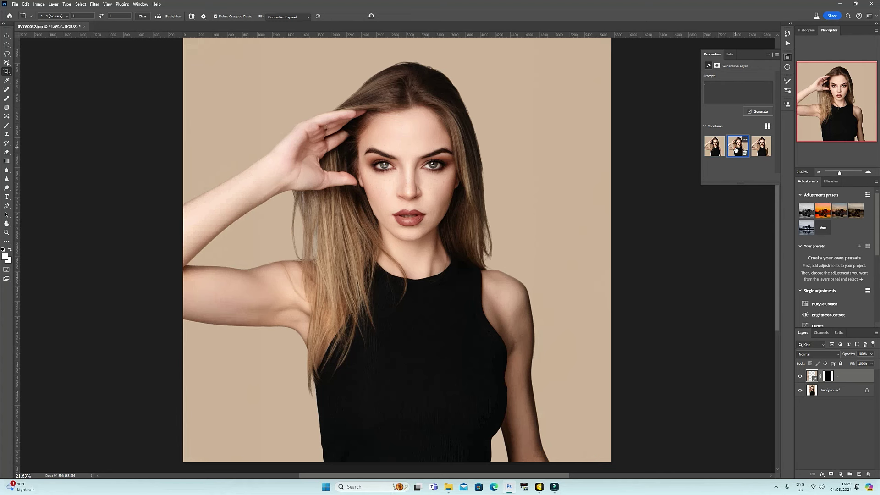
click(762, 151)
click(722, 150)
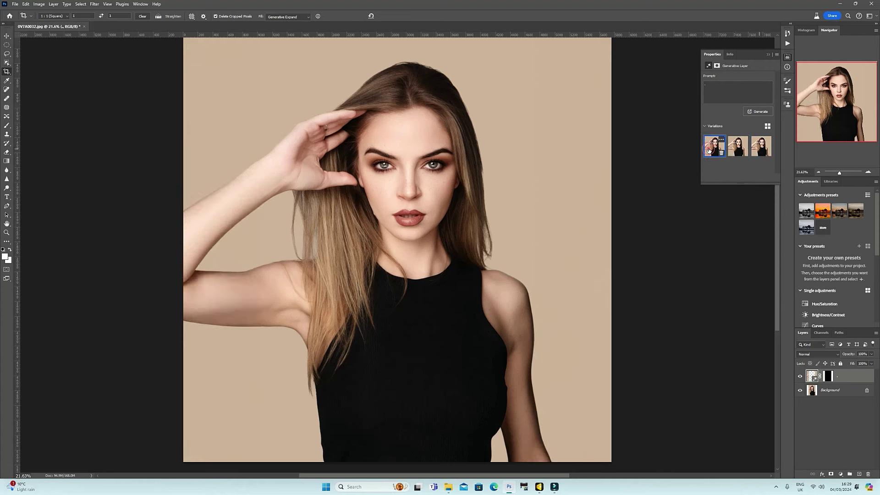
click(737, 147)
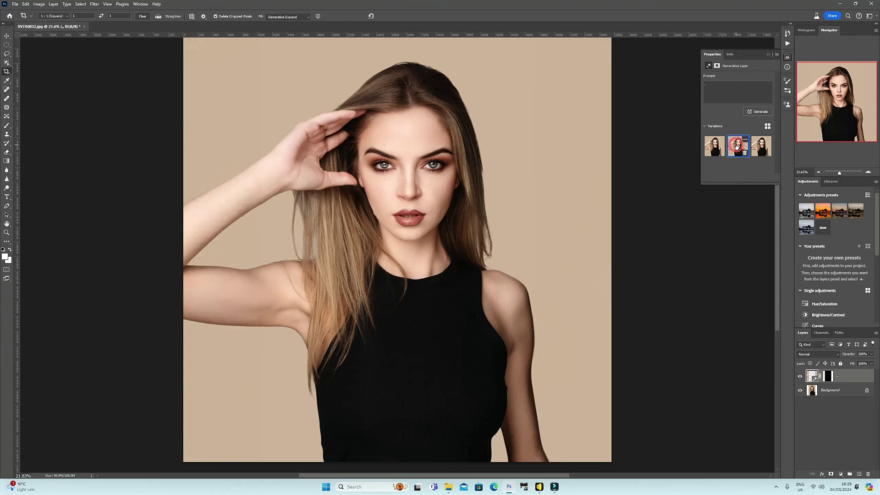
click(714, 151)
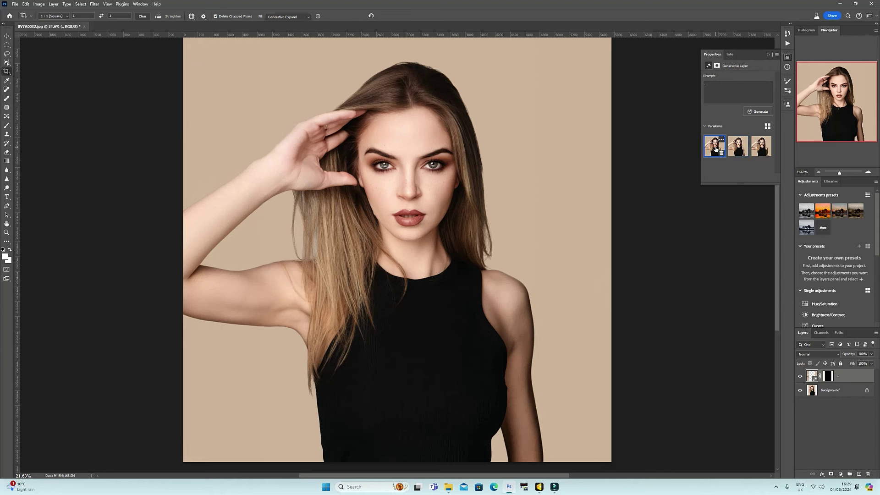
click(736, 149)
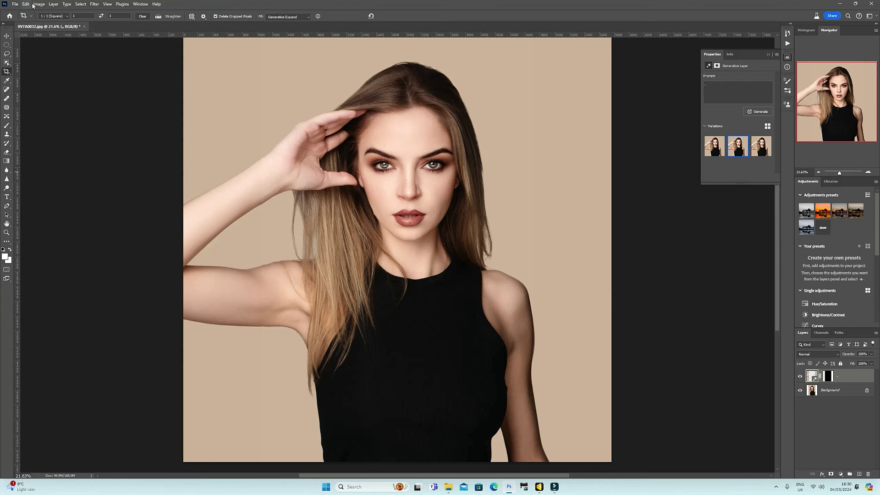
Flatten the generative layer and the Background into a single image.
click(15, 4)
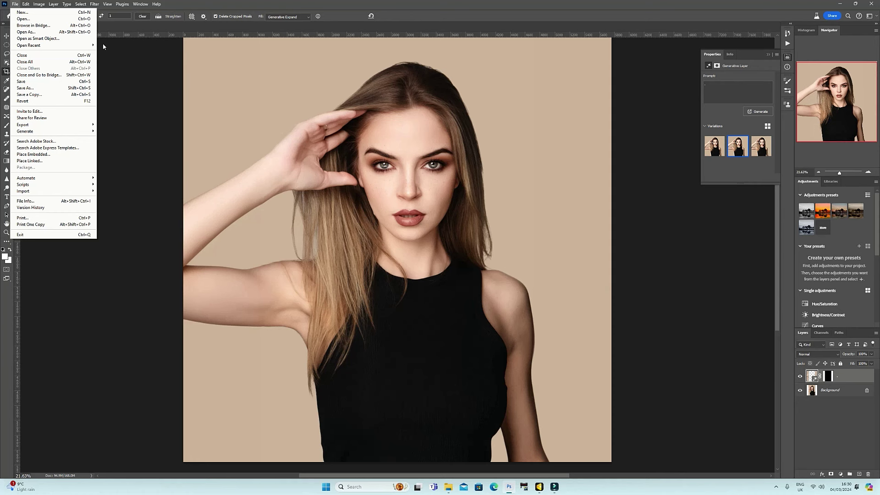
mouse_move(57, 4)
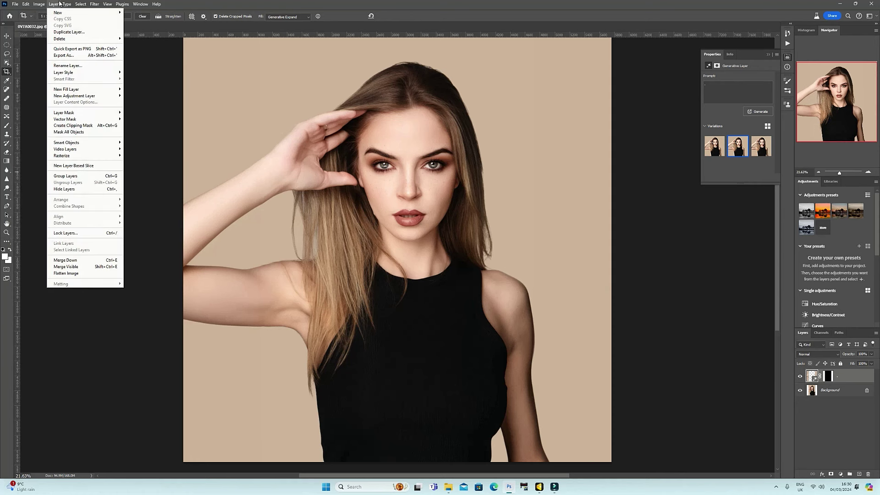
click(74, 273)
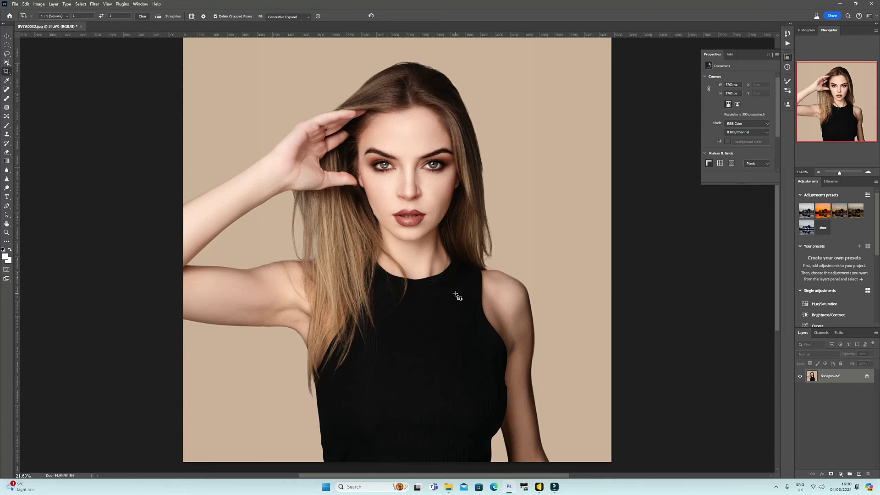
Examine the skin texture, lips and eye detail of the retouched face at high magnification.
scroll(467, 287, down, 1)
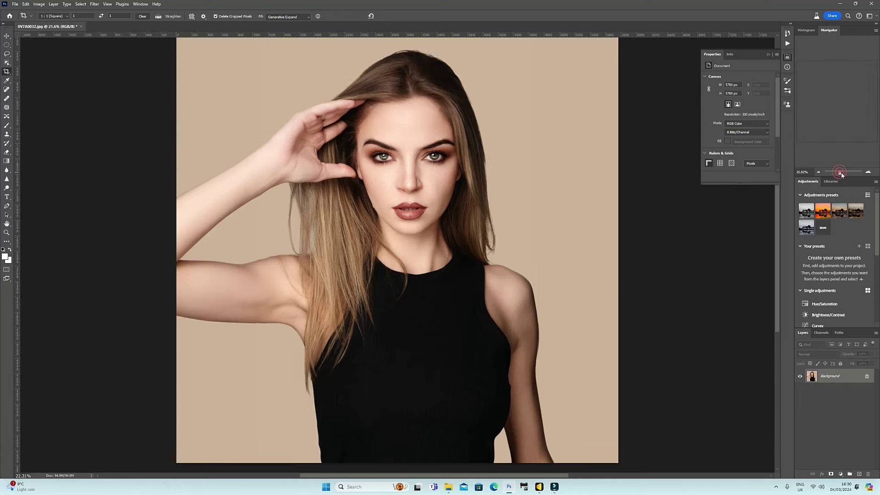
drag(840, 174, 844, 174)
drag(841, 106, 840, 93)
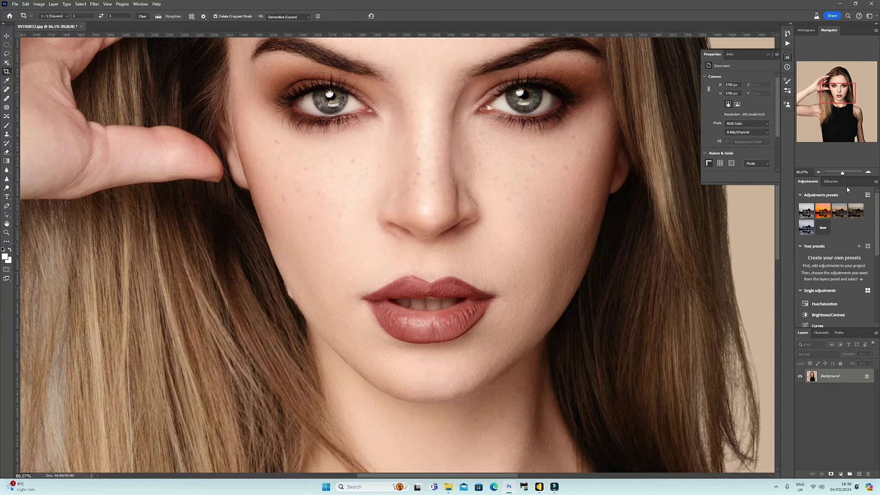
drag(843, 175, 847, 174)
drag(835, 90, 832, 85)
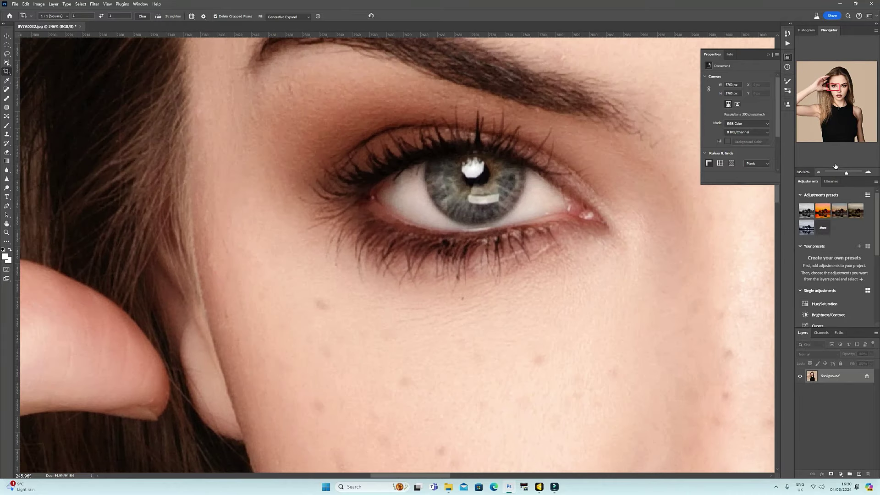
drag(847, 174, 844, 174)
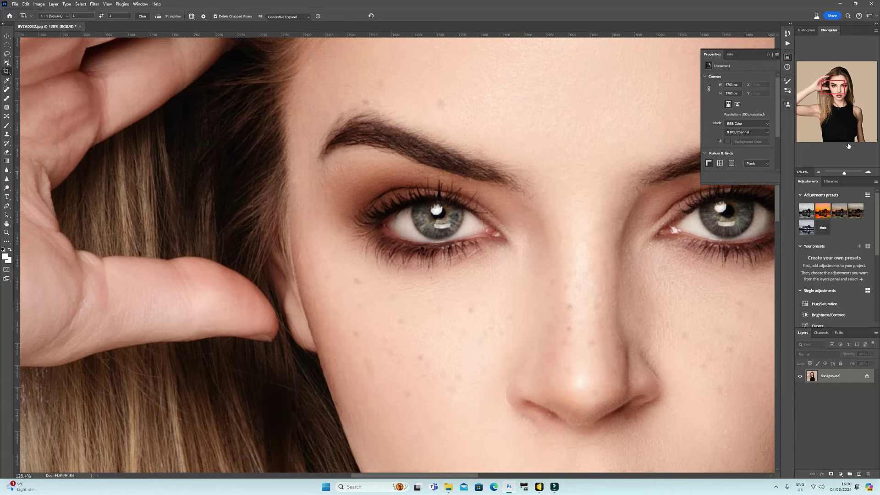
Touch up the middle of the forehead with a reduced-size Spot Healing Brush in Content-Aware mode.
drag(833, 85, 837, 82)
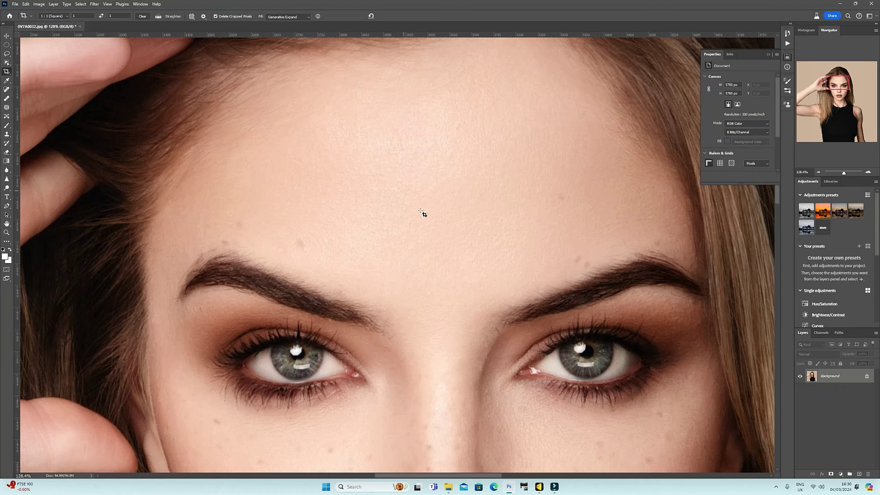
click(7, 90)
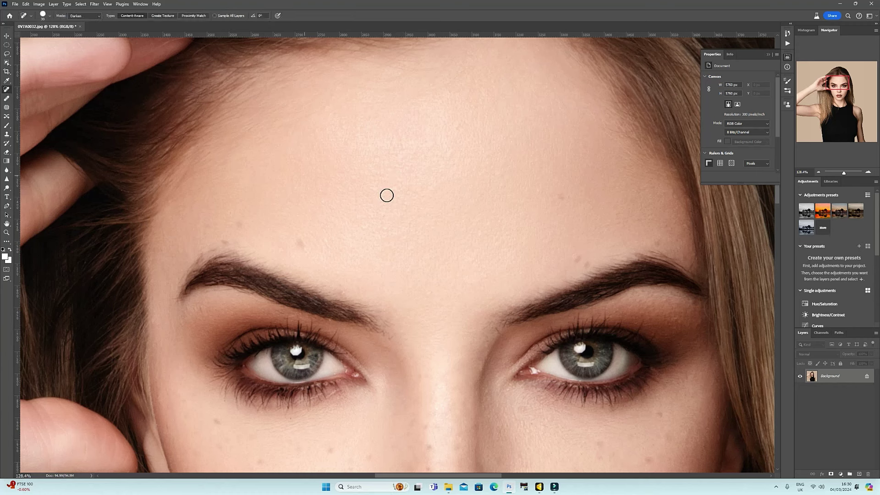
key(bracketleft)
key(bracketleft)
click(393, 208)
mouse_move(386, 191)
mouse_down()
mouse_move(381, 128)
mouse_move(387, 136)
mouse_move(396, 131)
mouse_move(393, 175)
mouse_move(430, 196)
mouse_up()
key(ctrl+0)
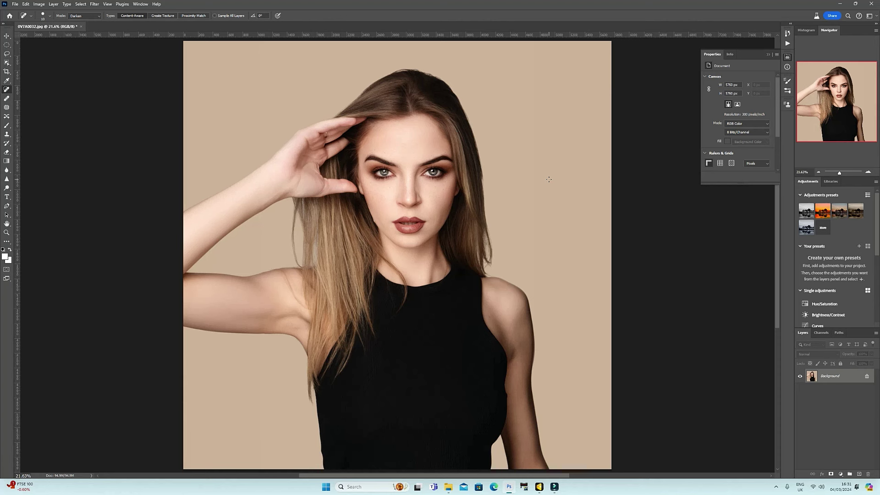
Save the portrait as the JPEG file 0V7A0032small in the 0V7A0032_Evoto folder, without replacing the existing 0V7A0032 file.
click(15, 4)
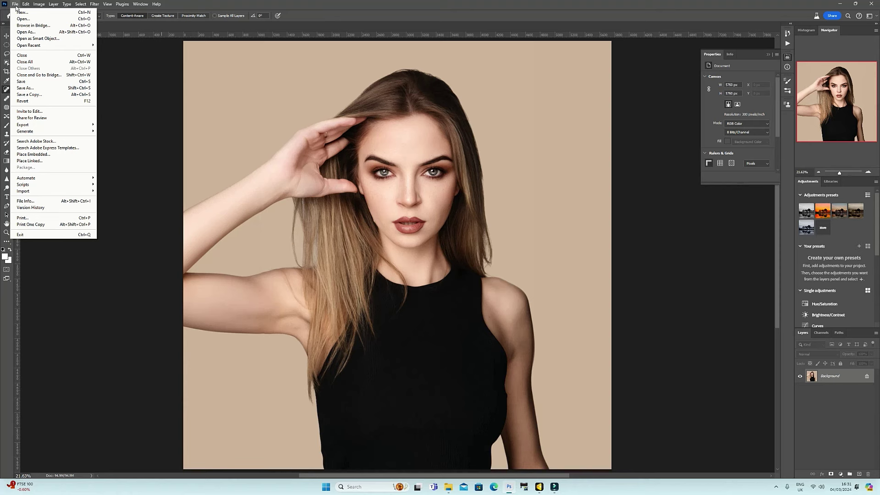
click(28, 88)
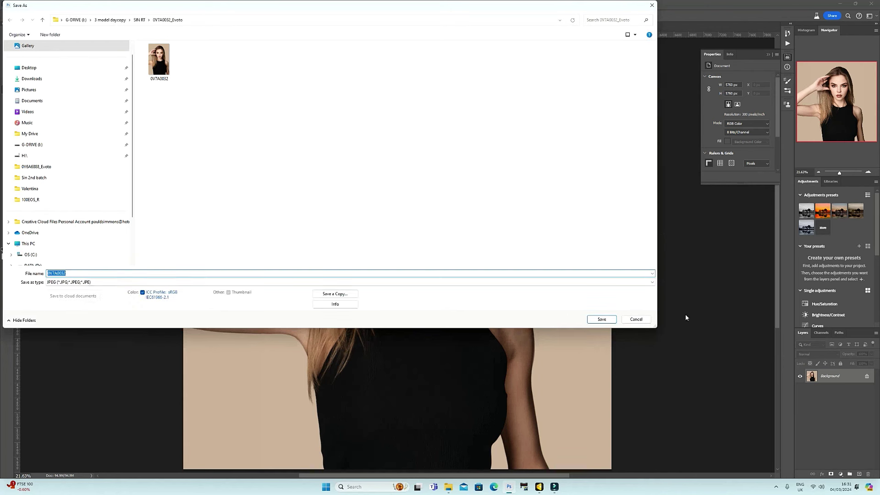
click(601, 319)
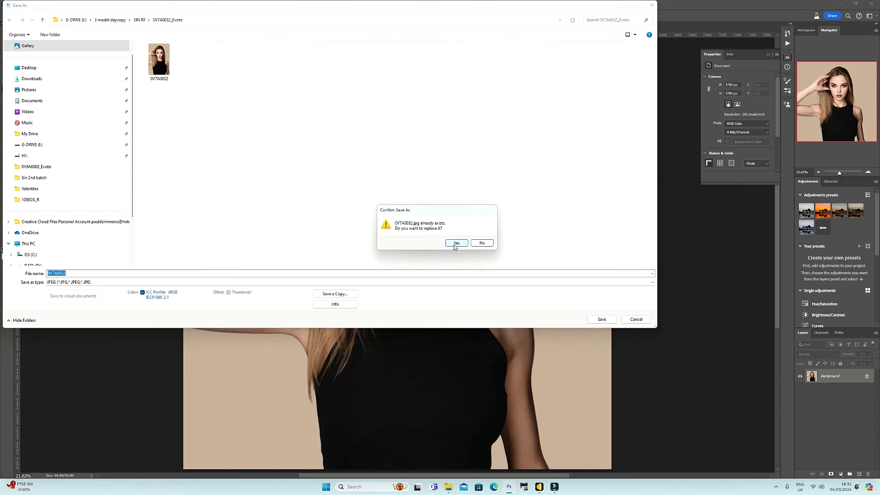
click(482, 243)
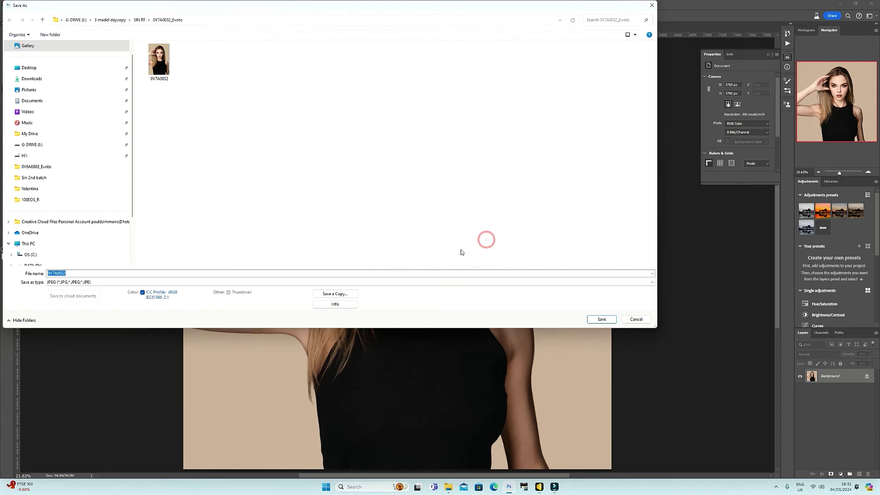
click(109, 273)
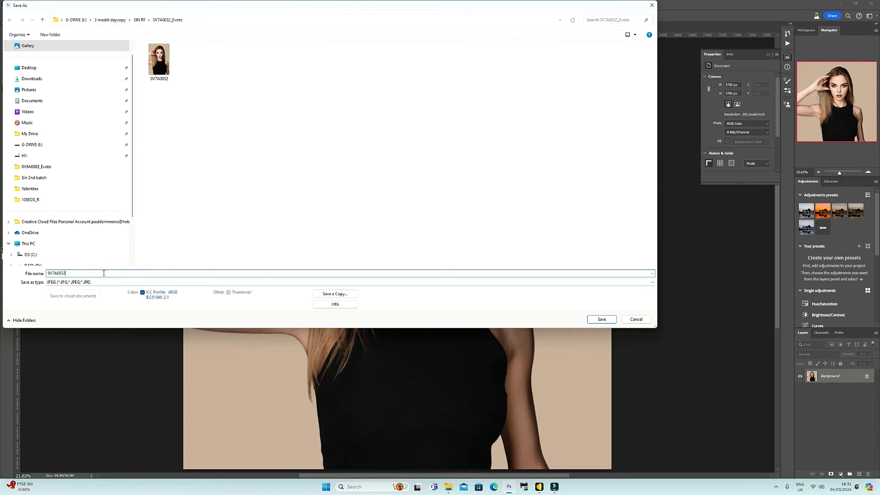
text(small)
click(601, 322)
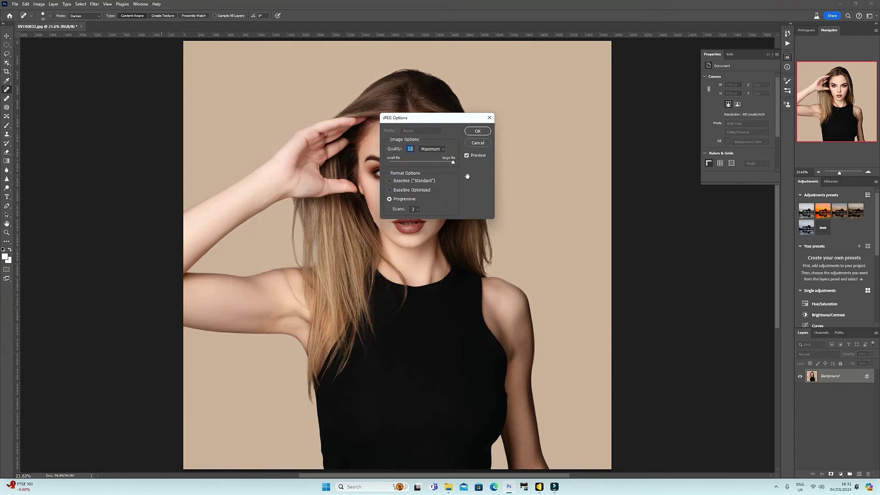
Lower the JPEG quality to the Medium range and confirm the JPEG options.
click(421, 162)
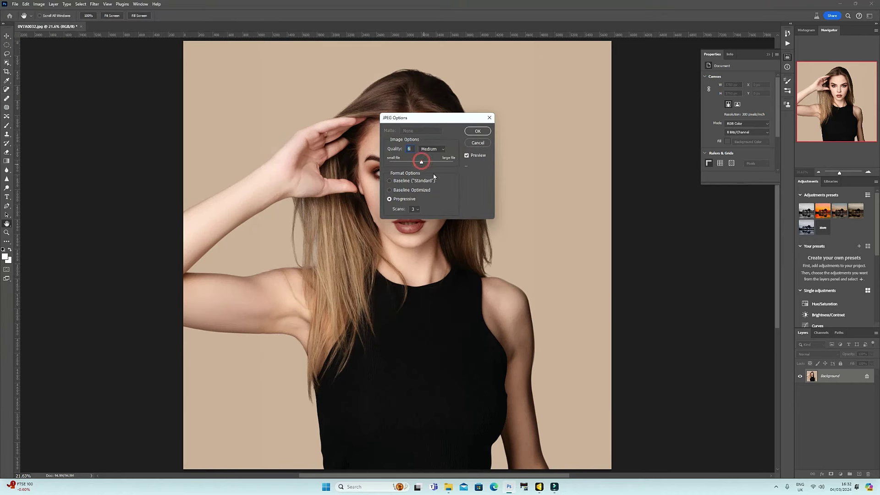
click(425, 161)
click(486, 136)
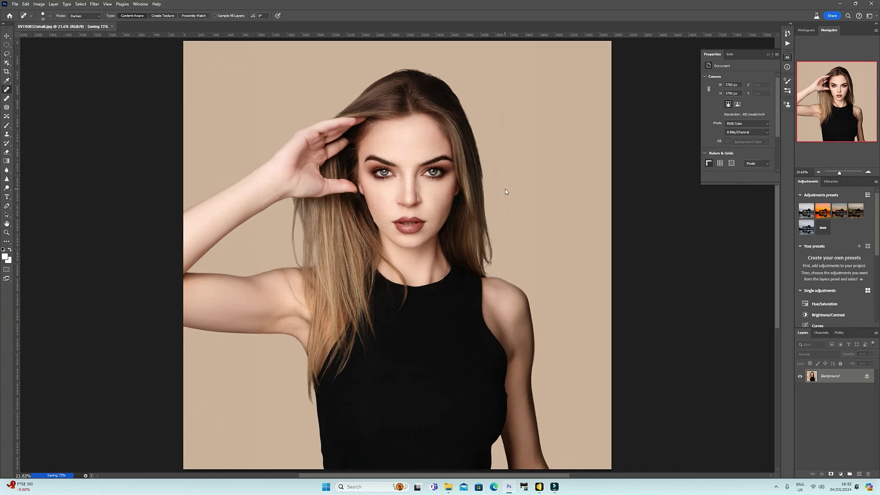